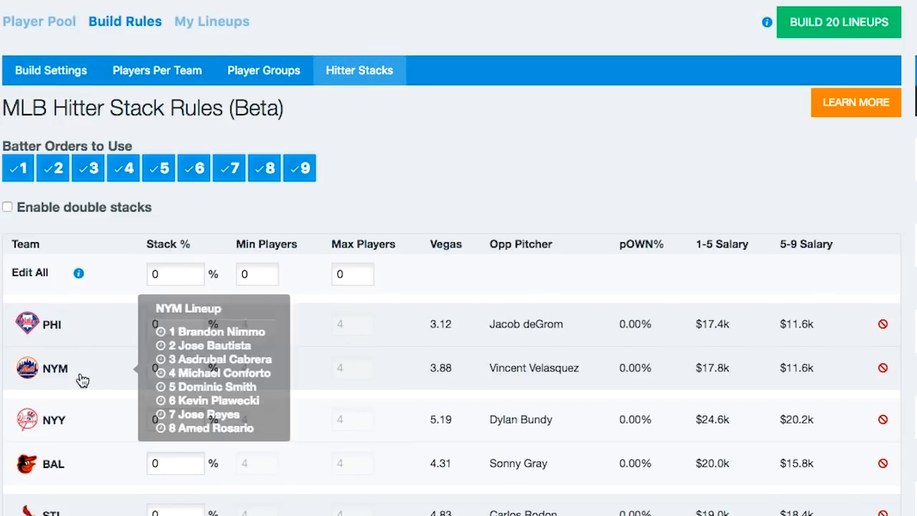
Set the hitter stack percentage to 20 for each of PHI, STL and MIA.
{"action": "scroll", "coordinate": [264, 428], "scroll_direction": "down", "scroll_amount": 4}
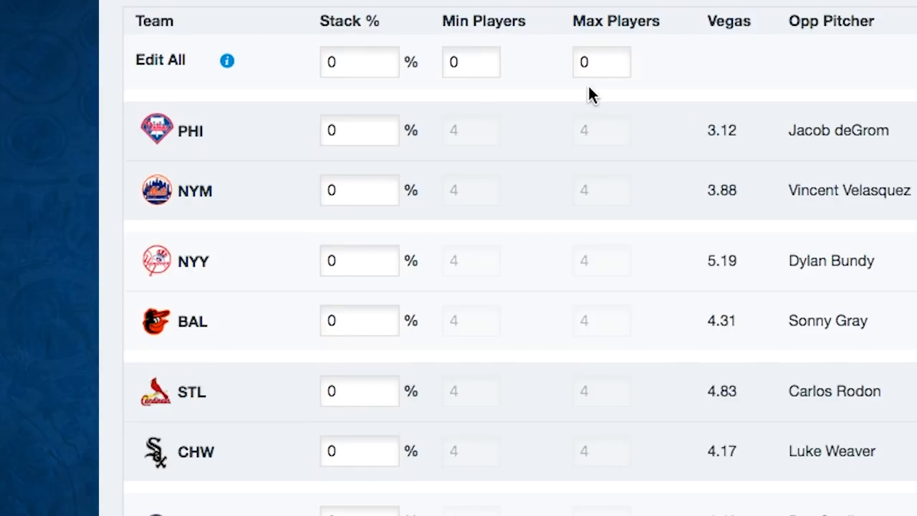
{"action": "scroll", "coordinate": [588, 86], "scroll_direction": "up", "scroll_amount": 1}
{"action": "scroll", "coordinate": [701, 196], "scroll_direction": "down", "scroll_amount": 1}
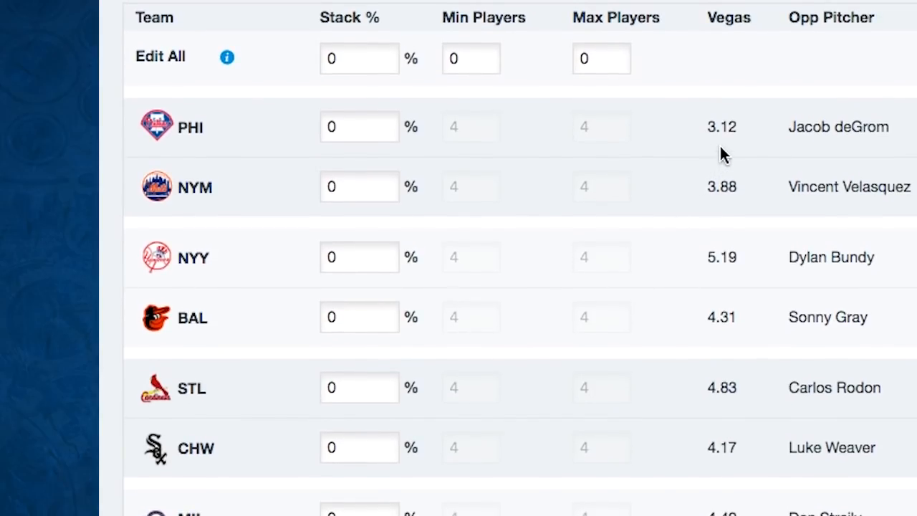
{"action": "scroll", "coordinate": [749, 152], "scroll_direction": "down", "scroll_amount": 1}
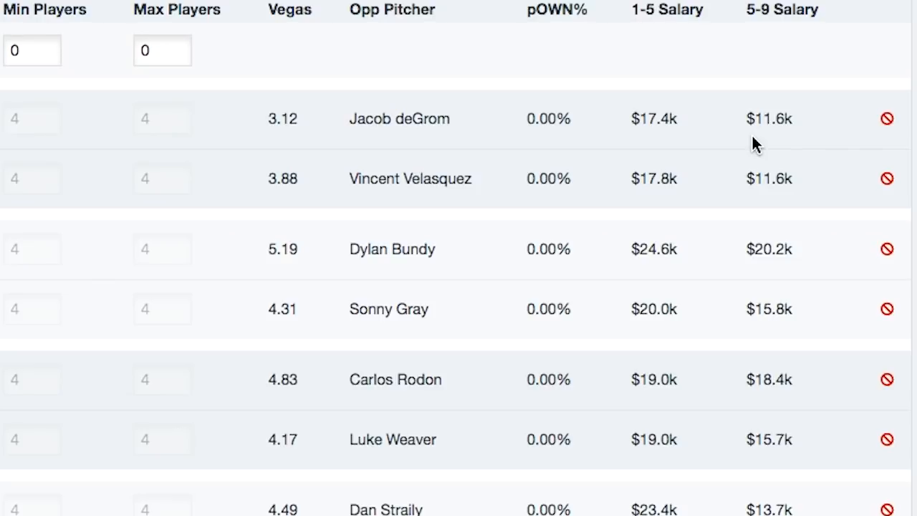
{"action": "double_click", "coordinate": [166, 136]}
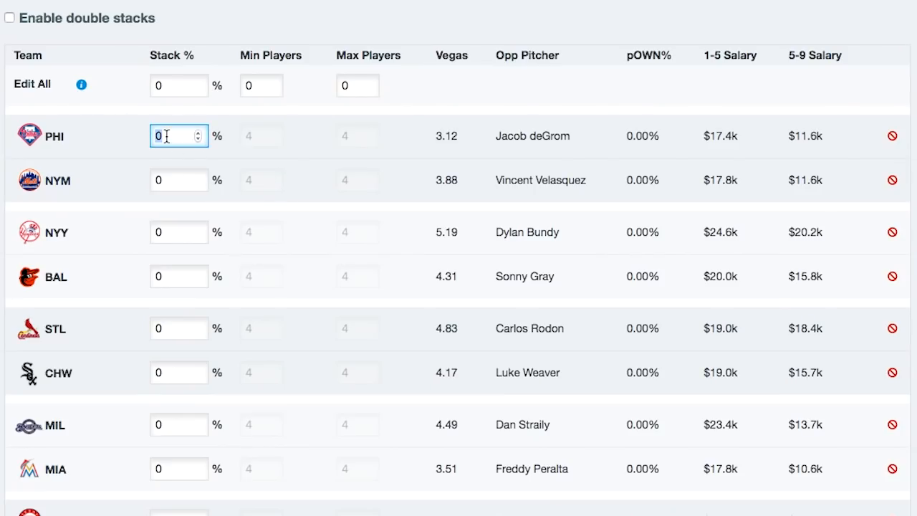
{"action": "type", "text": "20"}
{"action": "double_click", "coordinate": [181, 328]}
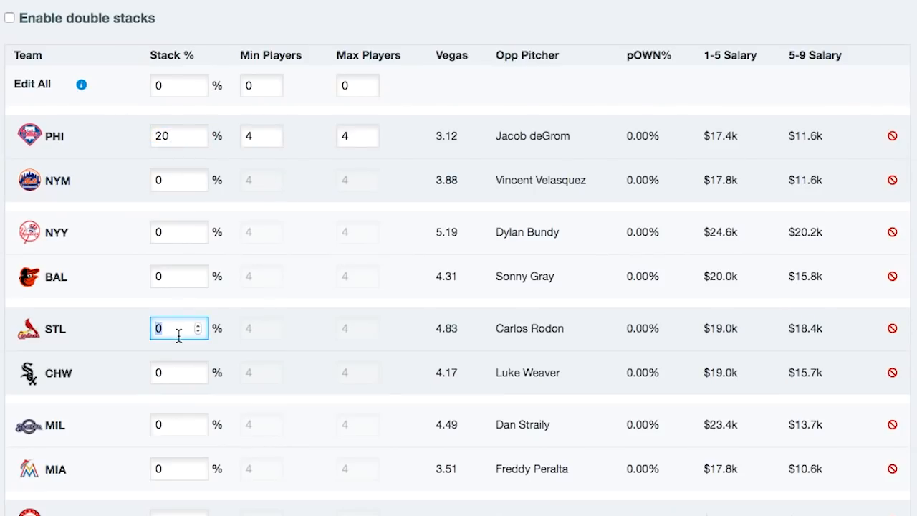
{"action": "type", "text": "20"}
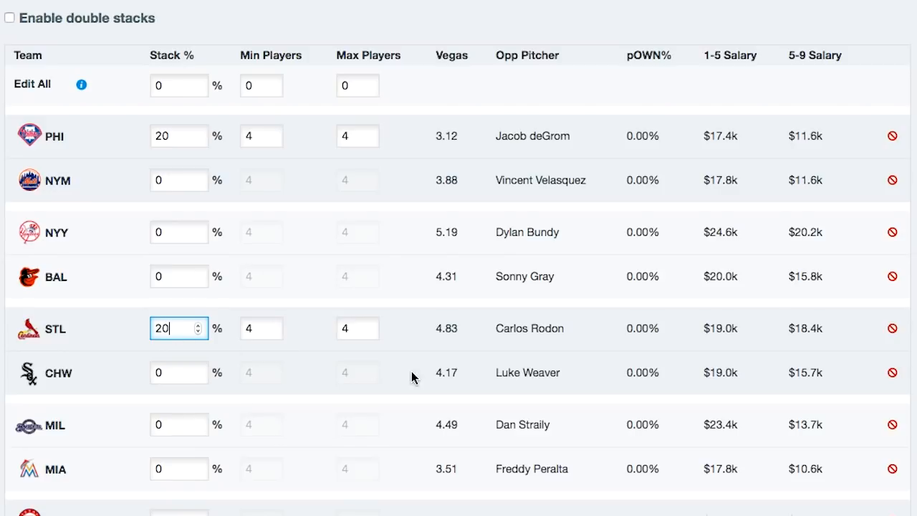
{"action": "double_click", "coordinate": [179, 467]}
{"action": "type", "text": "20"}
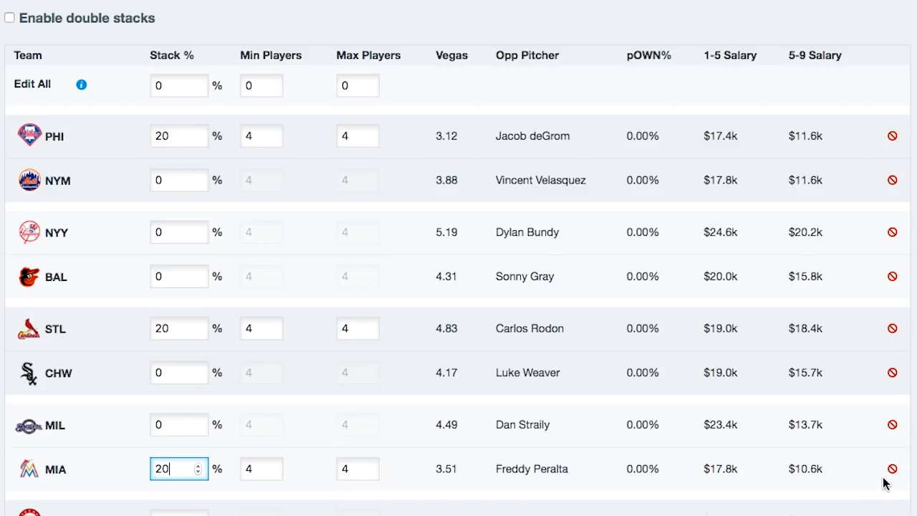
Clear the hitter stack settings for MIA and PHI.
{"action": "left_click", "coordinate": [885, 271]}
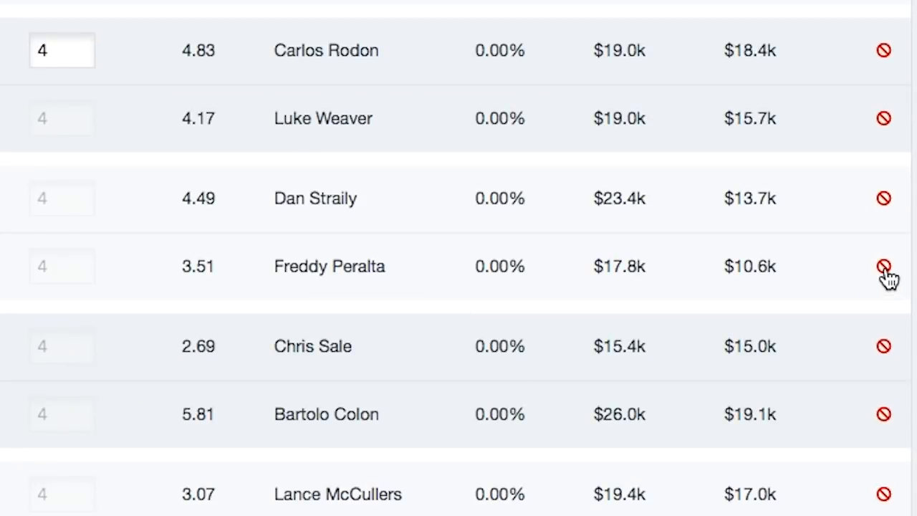
{"action": "scroll", "coordinate": [886, 278], "scroll_direction": "up", "scroll_amount": 3}
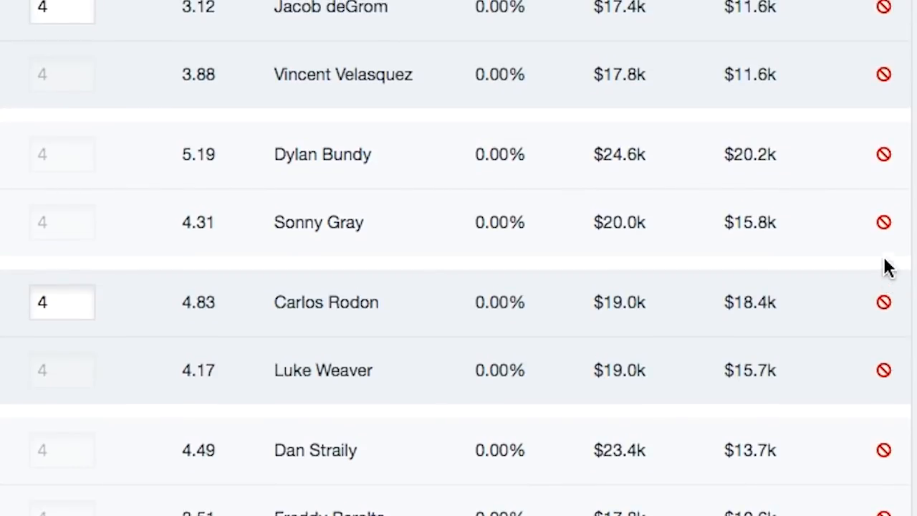
{"action": "left_click", "coordinate": [885, 9]}
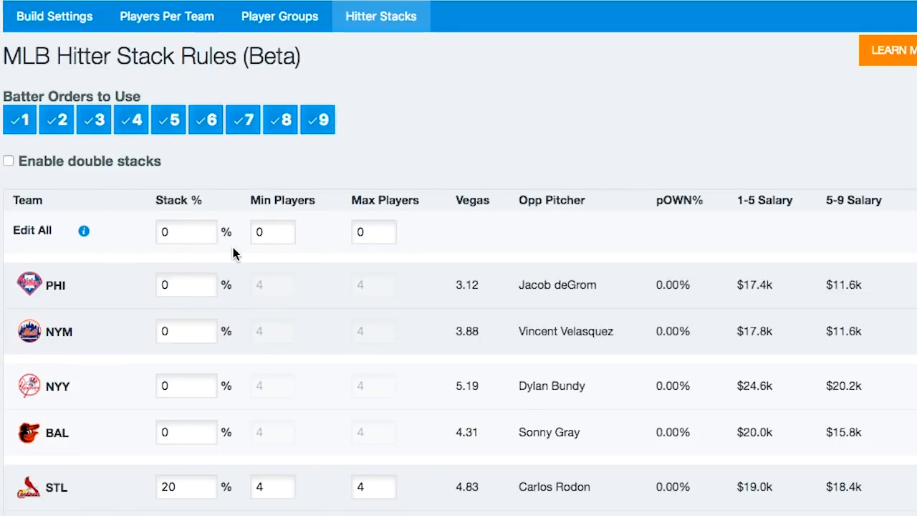
Build 20 lineups using the current hitter stack rules.
{"action": "scroll", "coordinate": [236, 253], "scroll_direction": "down", "scroll_amount": 4}
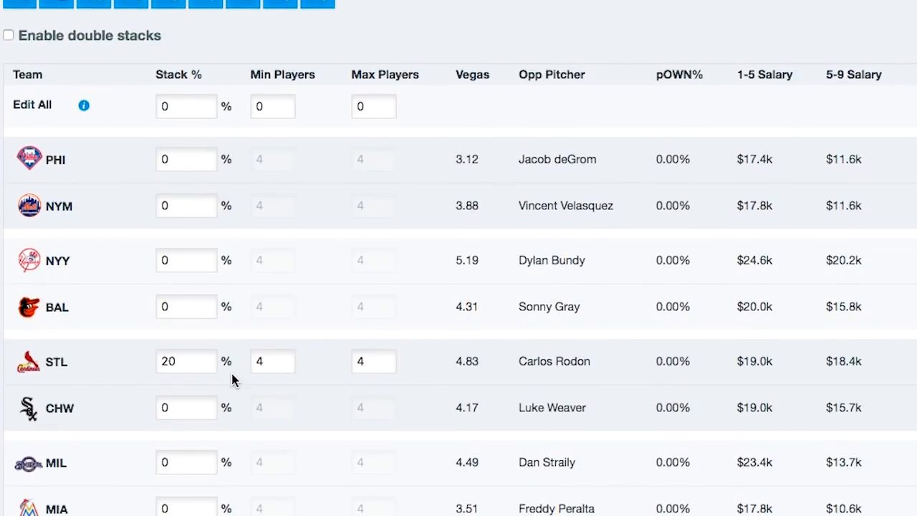
{"action": "scroll", "coordinate": [275, 389], "scroll_direction": "up", "scroll_amount": 3}
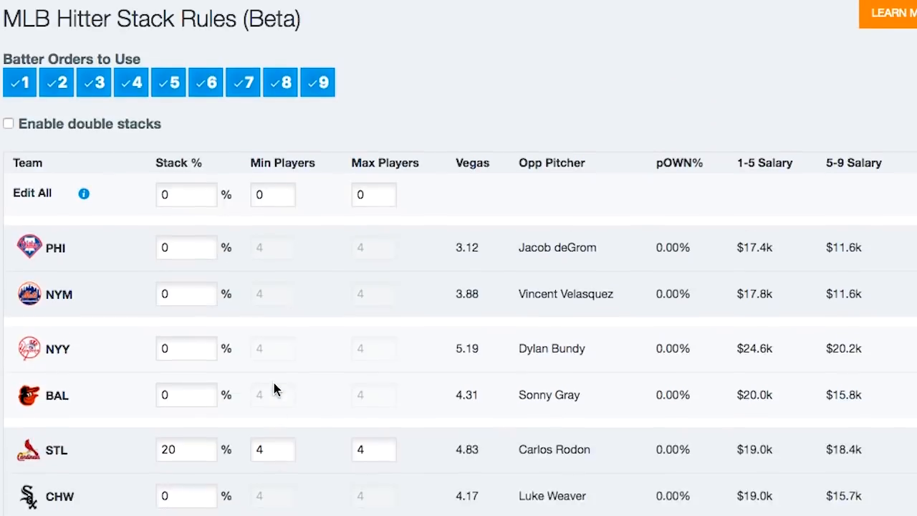
{"action": "scroll", "coordinate": [275, 389], "scroll_direction": "down", "scroll_amount": 6}
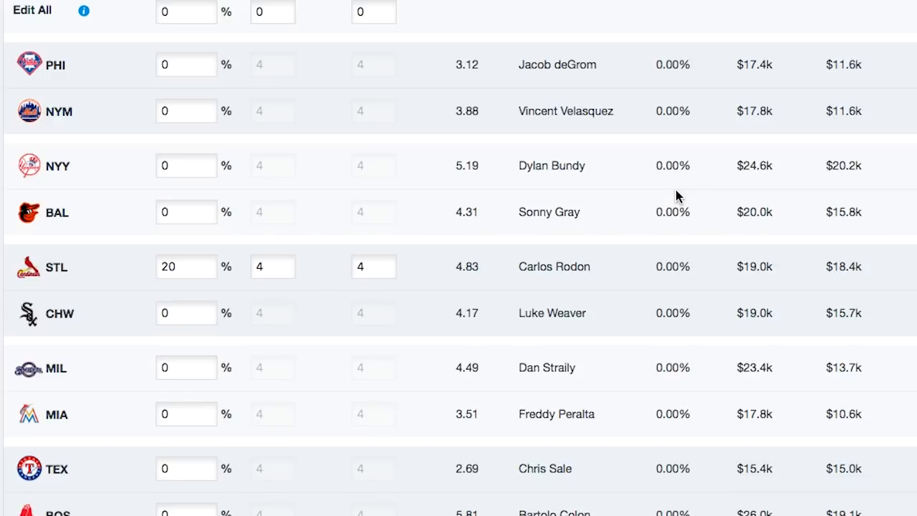
{"action": "scroll", "coordinate": [675, 193], "scroll_direction": "up", "scroll_amount": 3}
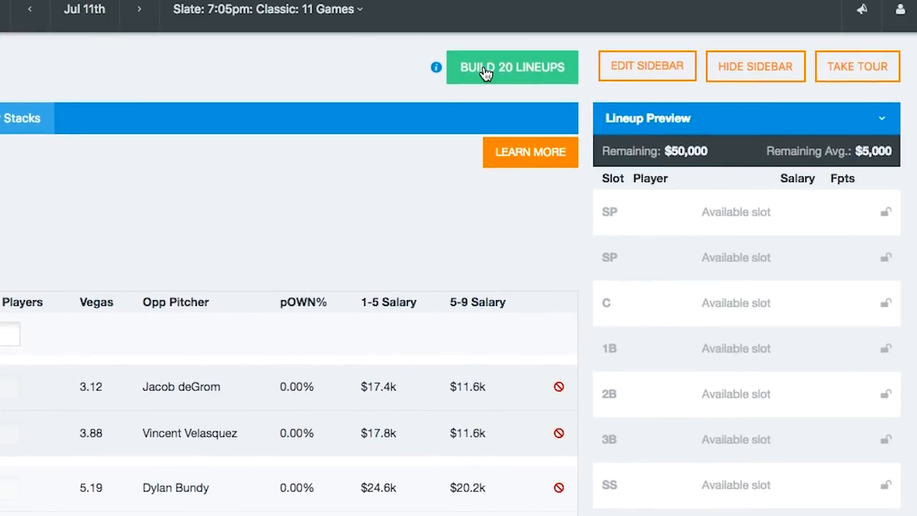
{"action": "left_click", "coordinate": [485, 71]}
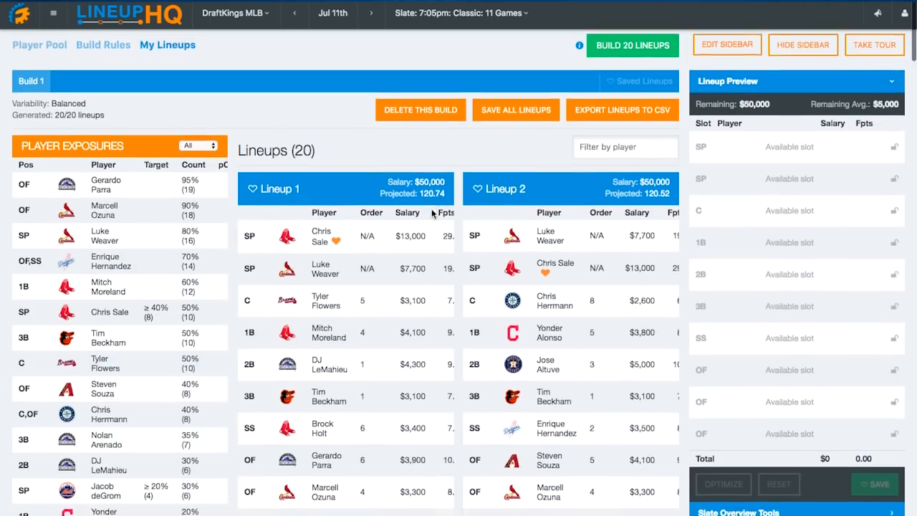
Examine the generated lineups from Lineup 1 to Lineup 20, checking how the STL hitter stacks are distributed.
{"action": "scroll", "coordinate": [432, 213], "scroll_direction": "down", "scroll_amount": 5}
{"action": "scroll", "coordinate": [432, 213], "scroll_direction": "down", "scroll_amount": 3}
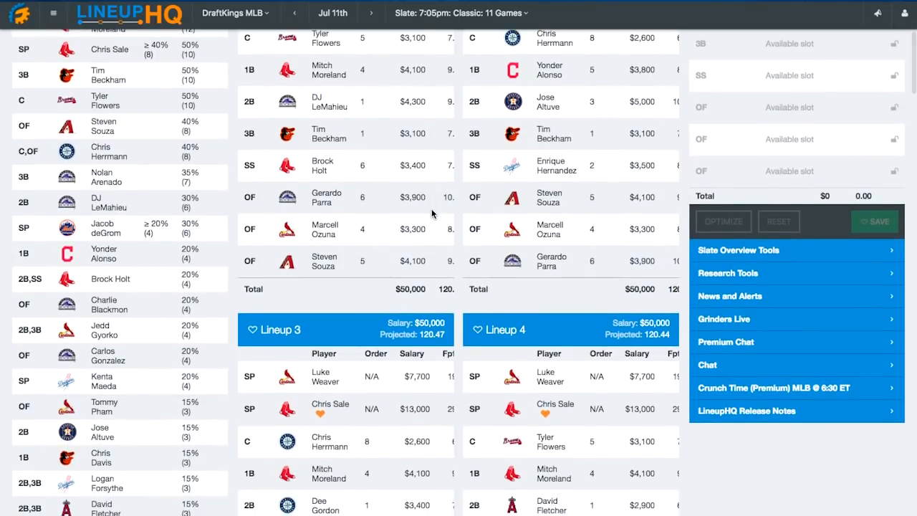
{"action": "scroll", "coordinate": [431, 212], "scroll_direction": "down", "scroll_amount": 10}
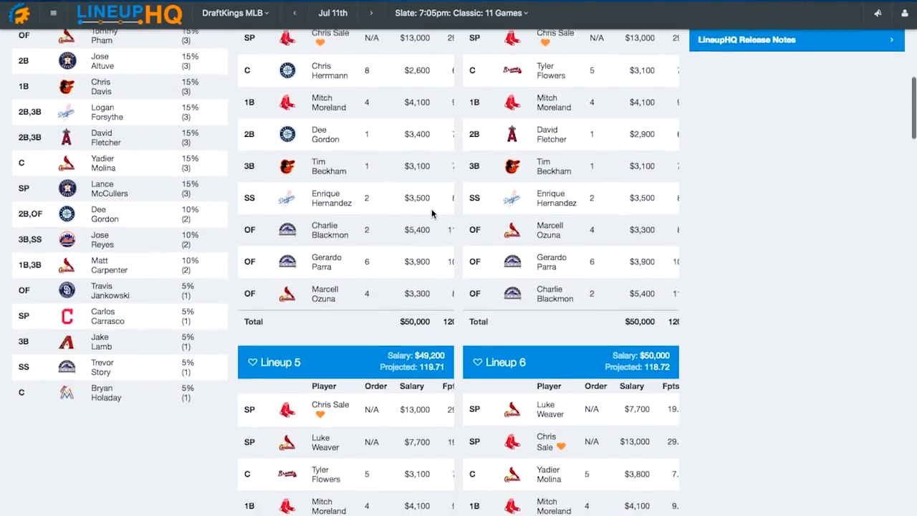
{"action": "scroll", "coordinate": [431, 213], "scroll_direction": "down", "scroll_amount": 8}
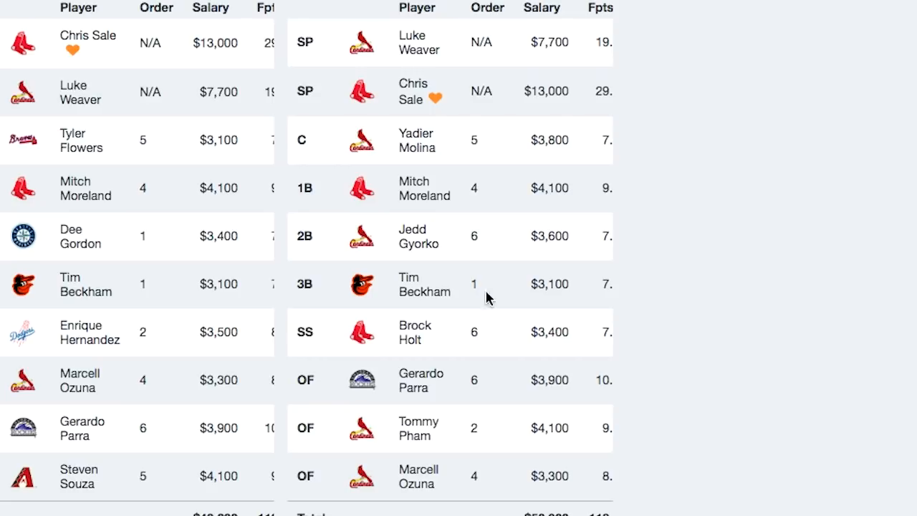
{"action": "scroll", "coordinate": [454, 485], "scroll_direction": "down", "scroll_amount": 10}
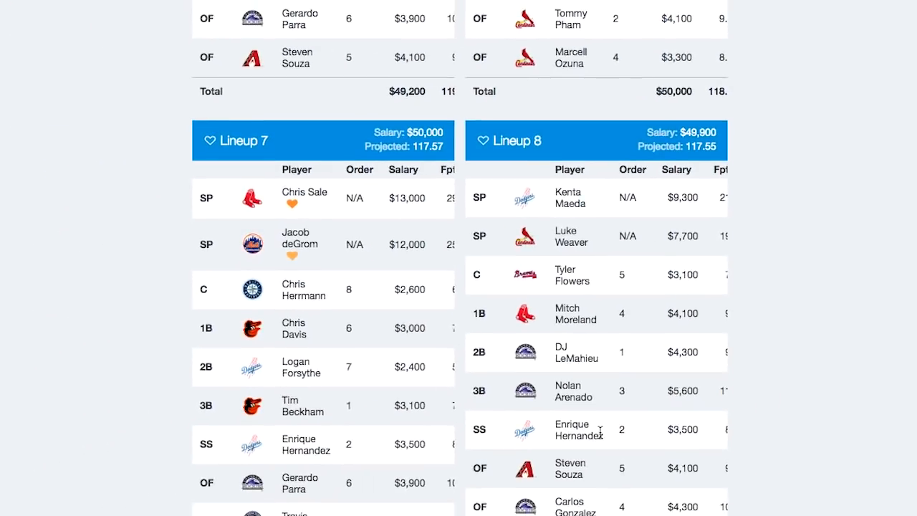
{"action": "scroll", "coordinate": [600, 432], "scroll_direction": "down", "scroll_amount": 8}
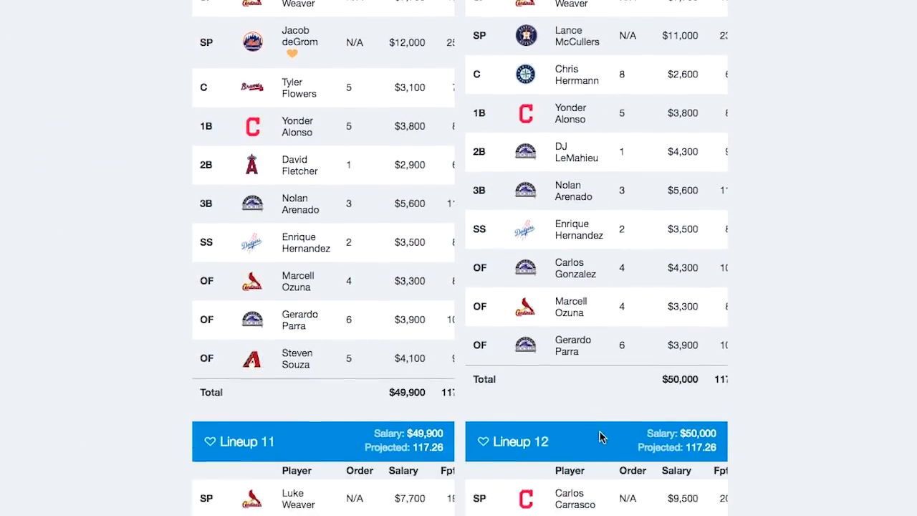
{"action": "scroll", "coordinate": [600, 437], "scroll_direction": "down", "scroll_amount": 9}
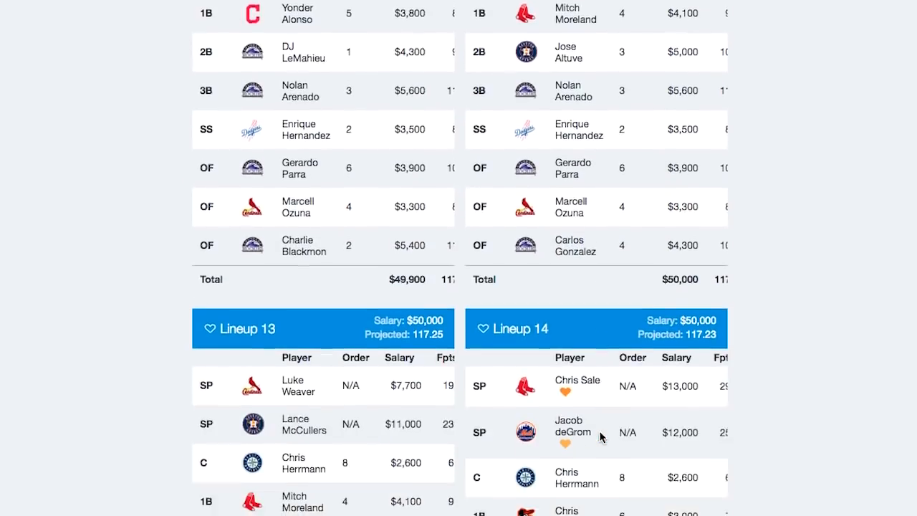
{"action": "scroll", "coordinate": [600, 437], "scroll_direction": "down", "scroll_amount": 9}
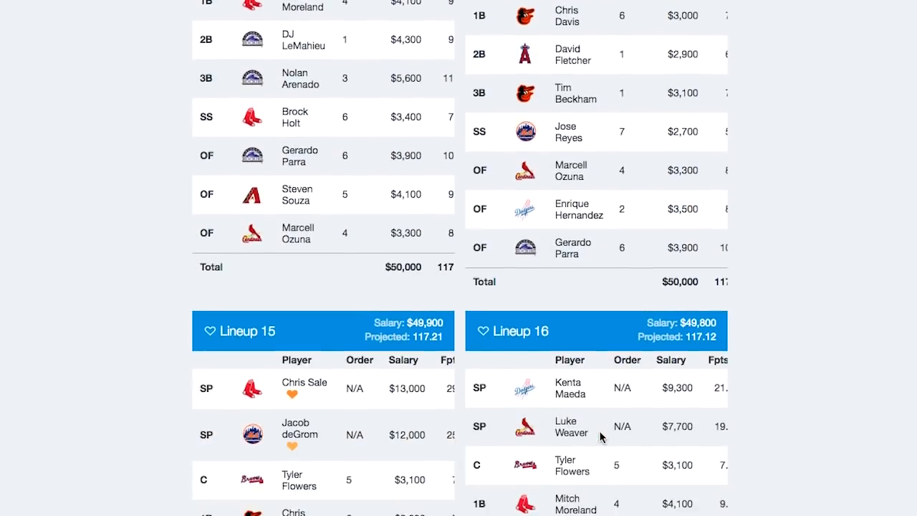
{"action": "scroll", "coordinate": [600, 436], "scroll_direction": "down", "scroll_amount": 9}
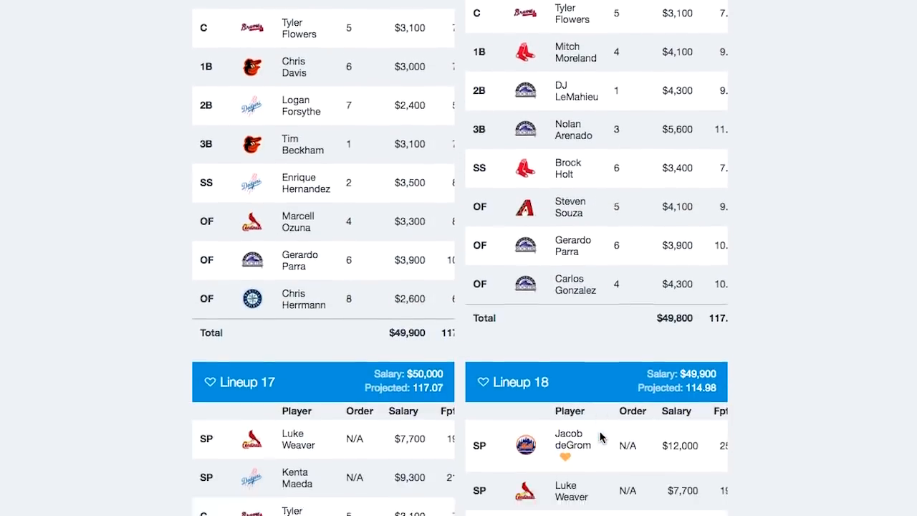
{"action": "scroll", "coordinate": [600, 436], "scroll_direction": "down", "scroll_amount": 3}
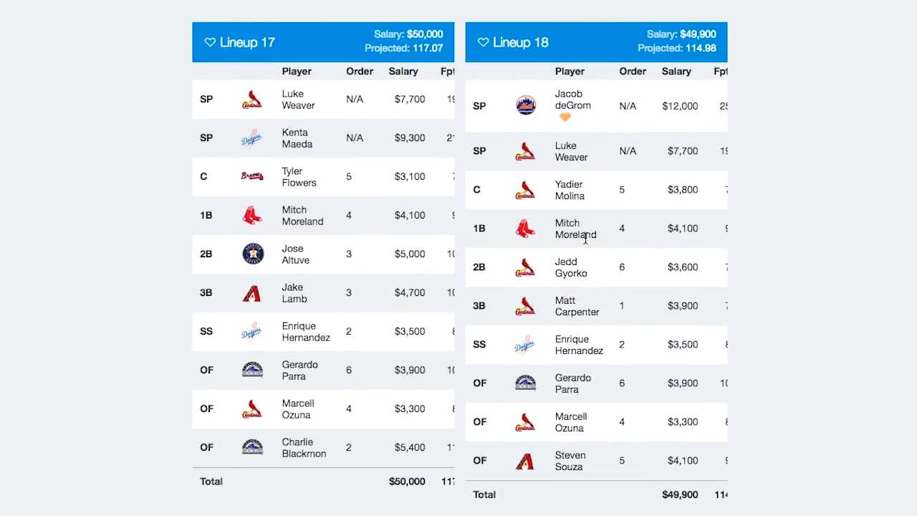
{"action": "scroll", "coordinate": [610, 262], "scroll_direction": "down", "scroll_amount": 10}
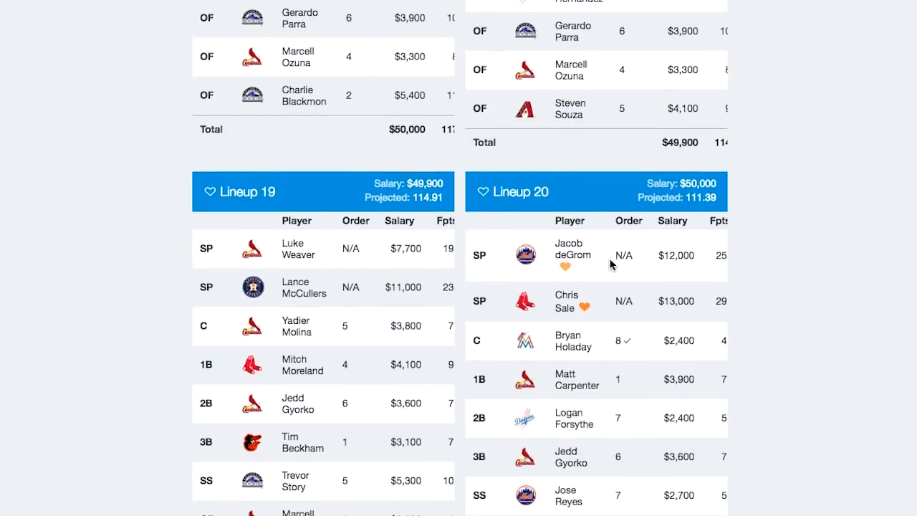
{"action": "scroll", "coordinate": [610, 264], "scroll_direction": "down", "scroll_amount": 3}
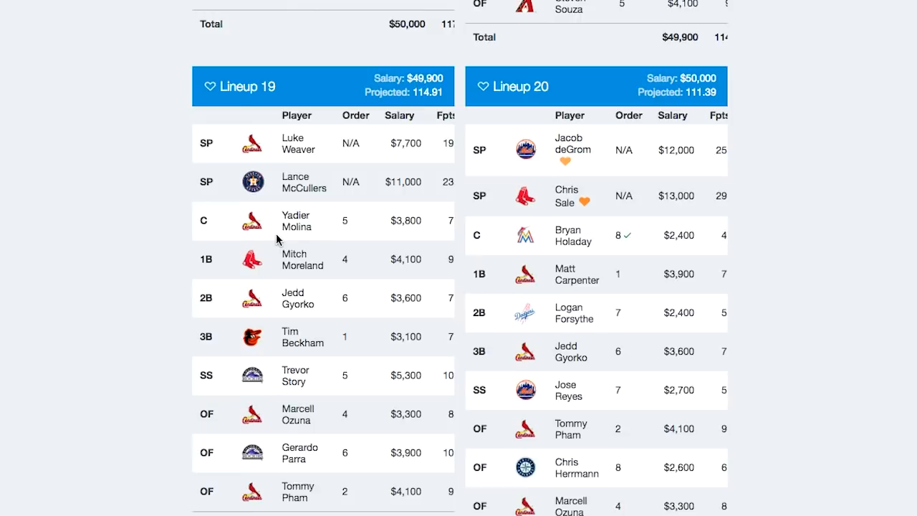
Return to the player pool and filter it to hitters at the 3B position.
{"action": "scroll", "coordinate": [278, 239], "scroll_direction": "up", "scroll_amount": 5}
{"action": "scroll", "coordinate": [277, 236], "scroll_direction": "up", "scroll_amount": 20}
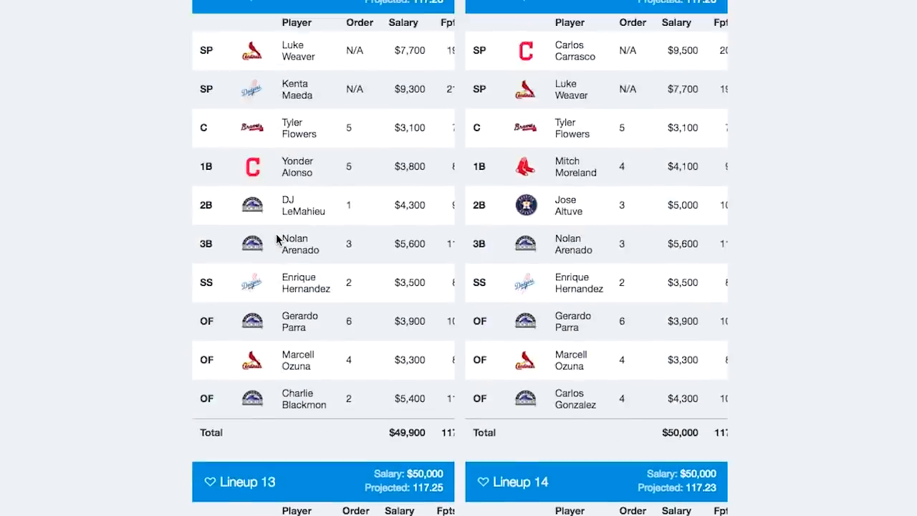
{"action": "scroll", "coordinate": [276, 238], "scroll_direction": "up", "scroll_amount": 20}
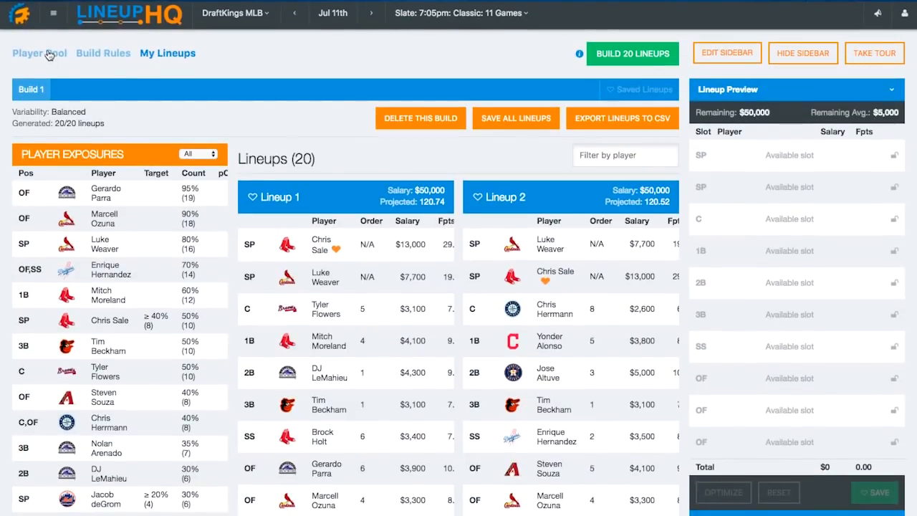
{"action": "left_click", "coordinate": [51, 58]}
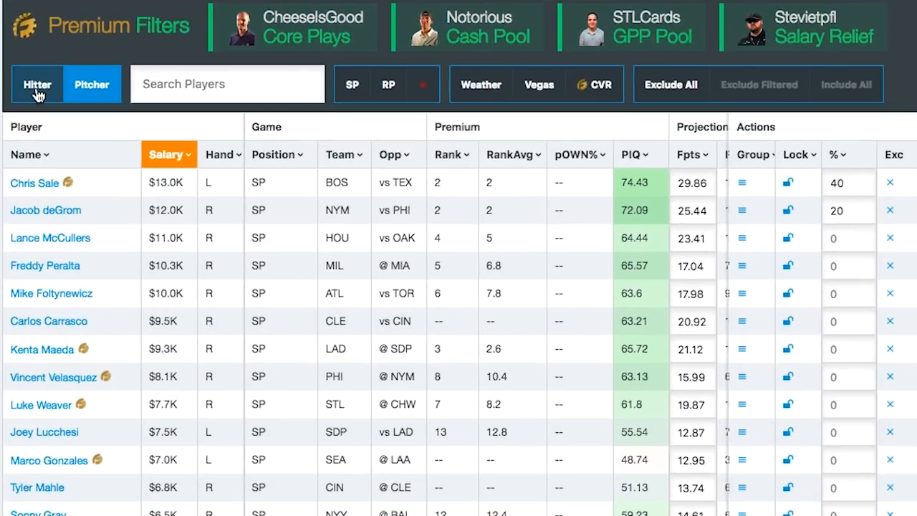
{"action": "left_click", "coordinate": [37, 88]}
{"action": "scroll", "coordinate": [333, 334], "scroll_direction": "down", "scroll_amount": 1}
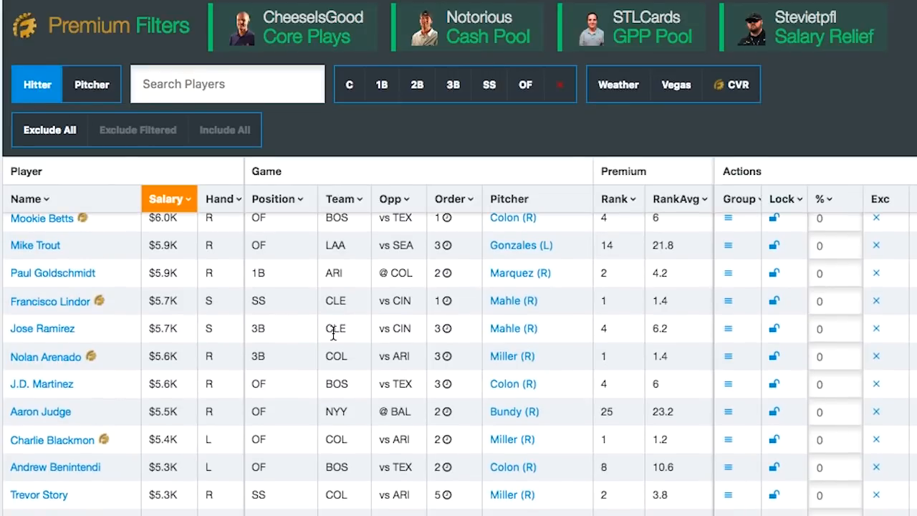
{"action": "left_click", "coordinate": [455, 87]}
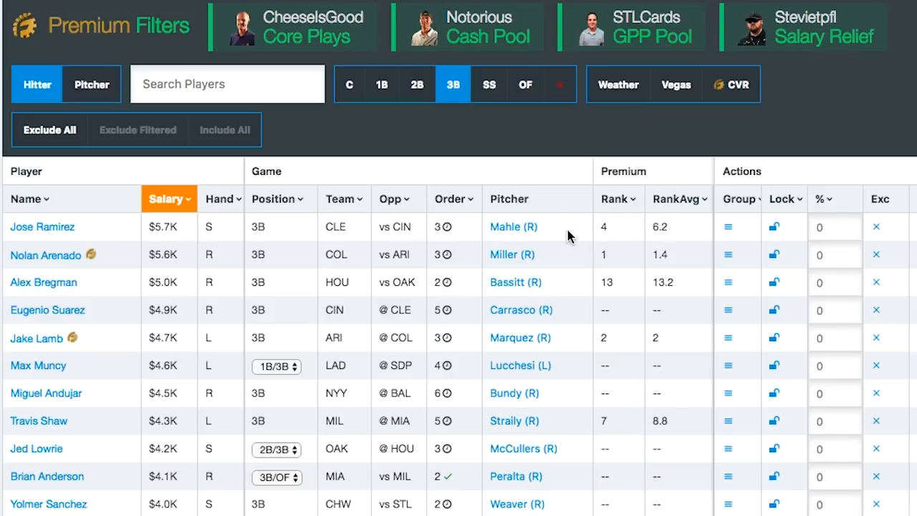
{"action": "scroll", "coordinate": [568, 236], "scroll_direction": "right", "scroll_amount": 5}
{"action": "scroll", "coordinate": [469, 240], "scroll_direction": "left", "scroll_amount": 3}
{"action": "scroll", "coordinate": [468, 242], "scroll_direction": "left", "scroll_amount": 4}
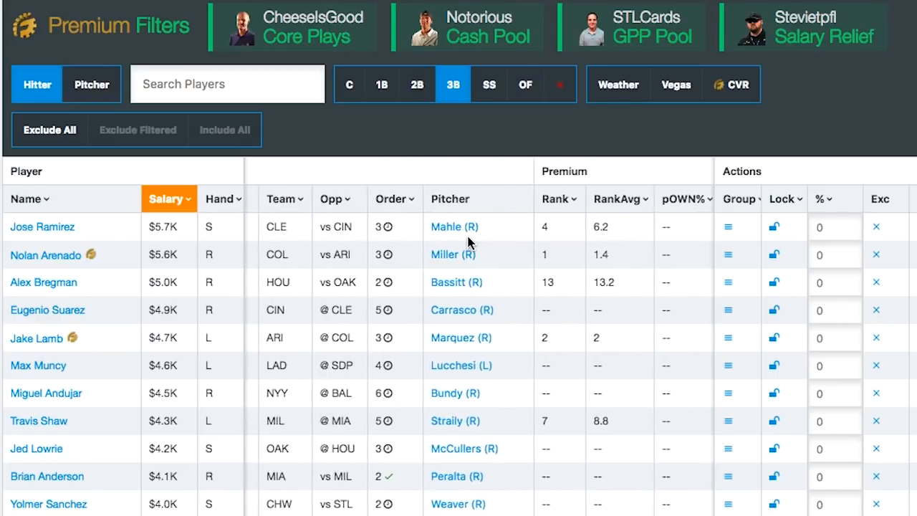
Search the player pool for "gyo" and set Jedd Gyorko's exposure to 20%.
{"action": "left_click", "coordinate": [208, 84]}
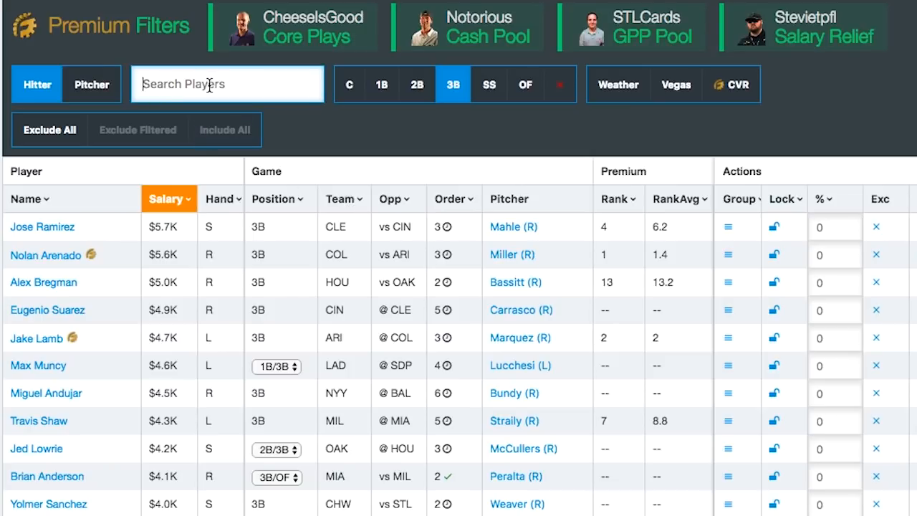
{"action": "type", "text": "gyo"}
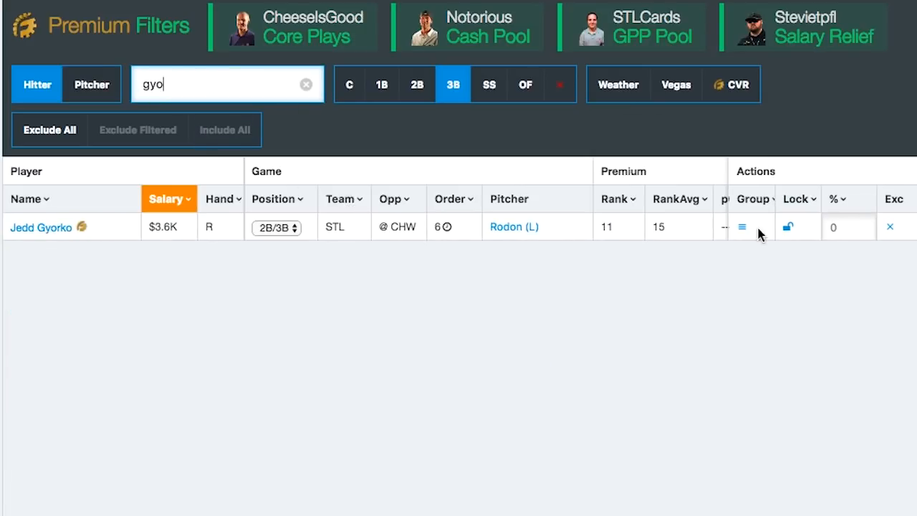
{"action": "left_click", "coordinate": [831, 228]}
{"action": "type", "text": "20"}
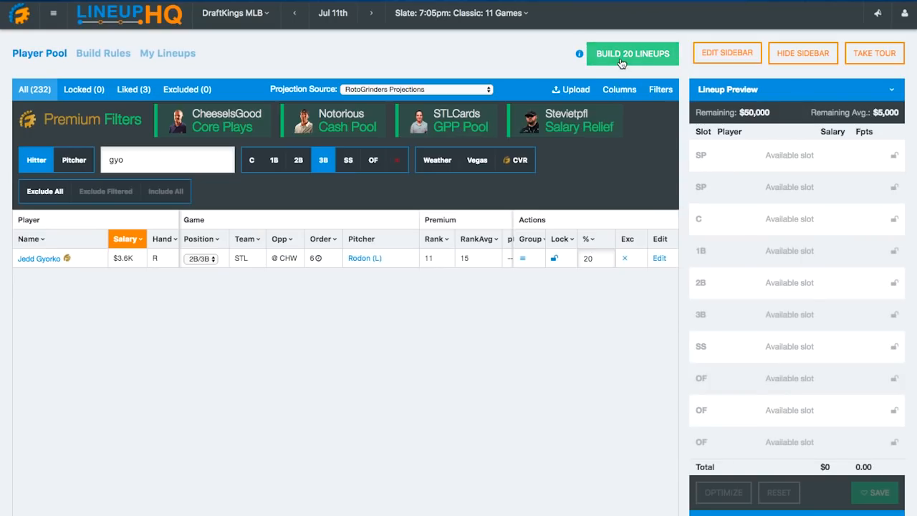
Build 20 lineups with Jedd Gyorko's exposure setting applied and review the resulting player exposures.
{"action": "left_click", "coordinate": [620, 58]}
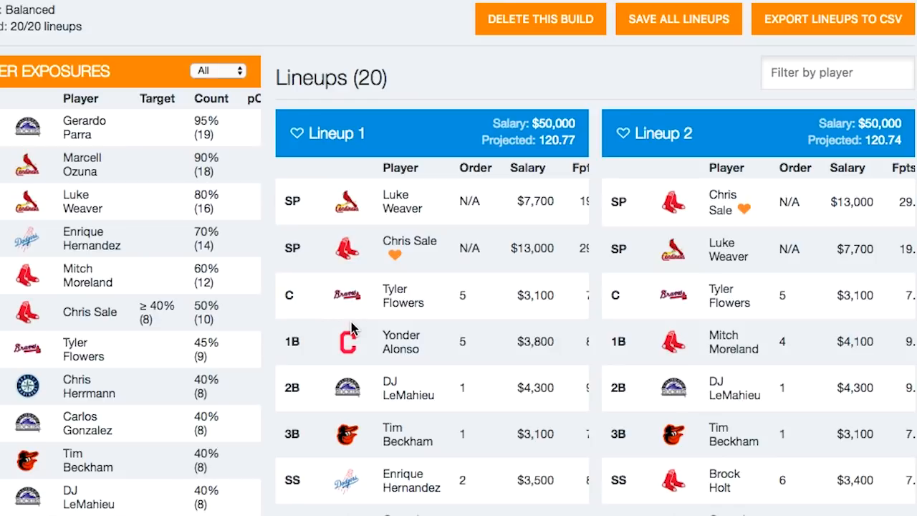
{"action": "scroll", "coordinate": [351, 327], "scroll_direction": "down", "scroll_amount": 3}
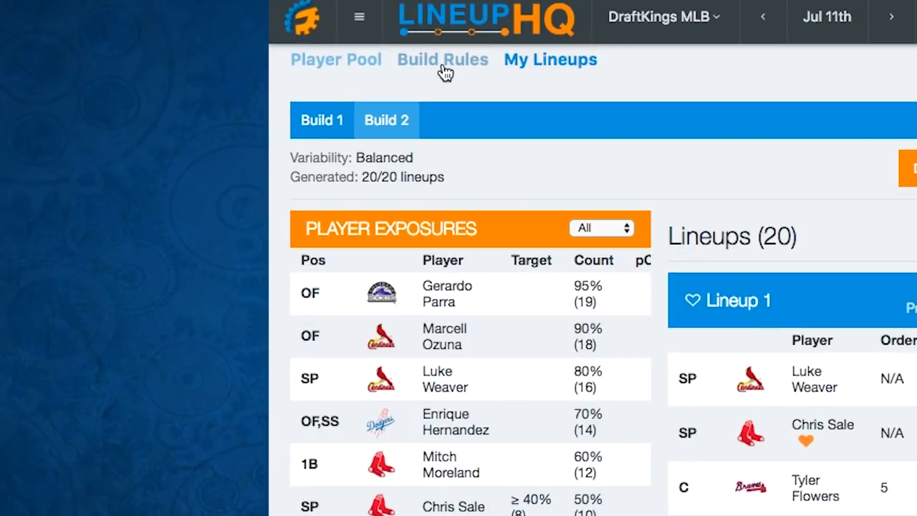
Return to the hitter stack rules and set the STL stack percentage to 50%.
{"action": "left_click", "coordinate": [443, 66]}
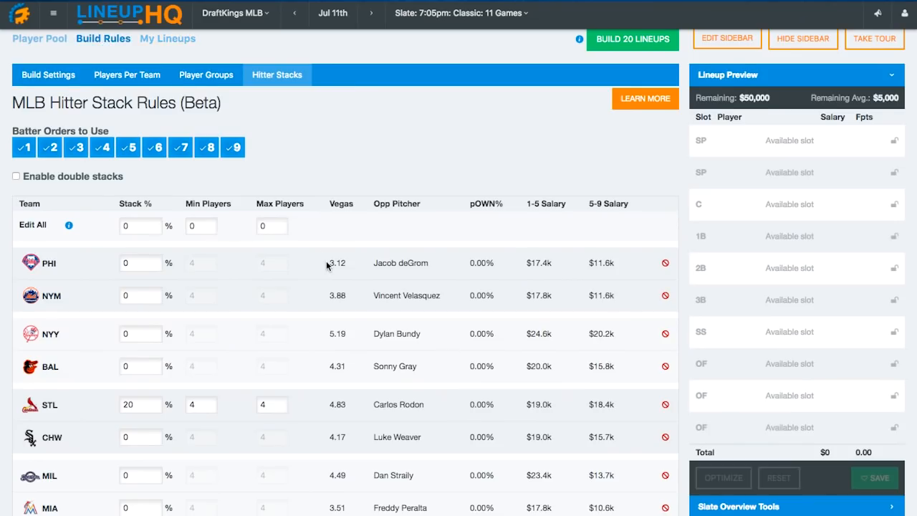
{"action": "scroll", "coordinate": [328, 266], "scroll_direction": "down", "scroll_amount": 2}
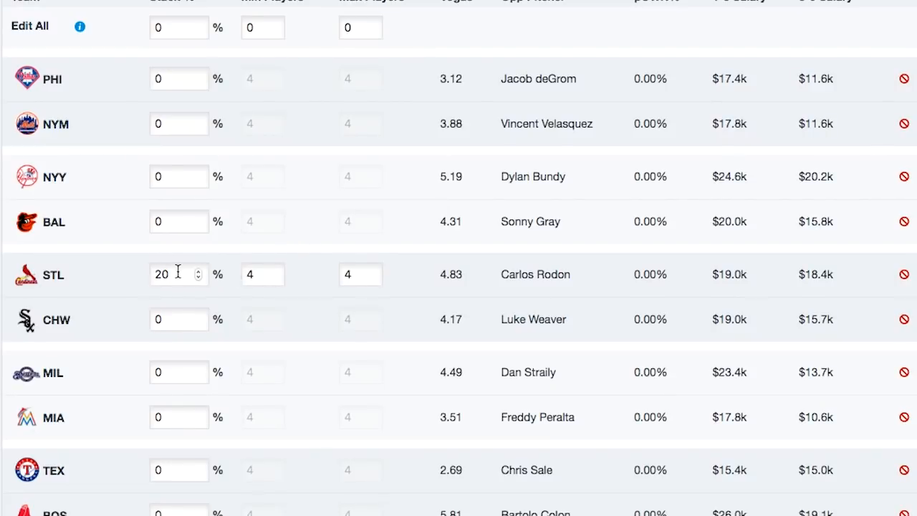
{"action": "left_click", "coordinate": [154, 275]}
{"action": "key", "text": "BackSpace"}
{"action": "key", "text": "BackSpace"}
{"action": "type", "text": "0"}
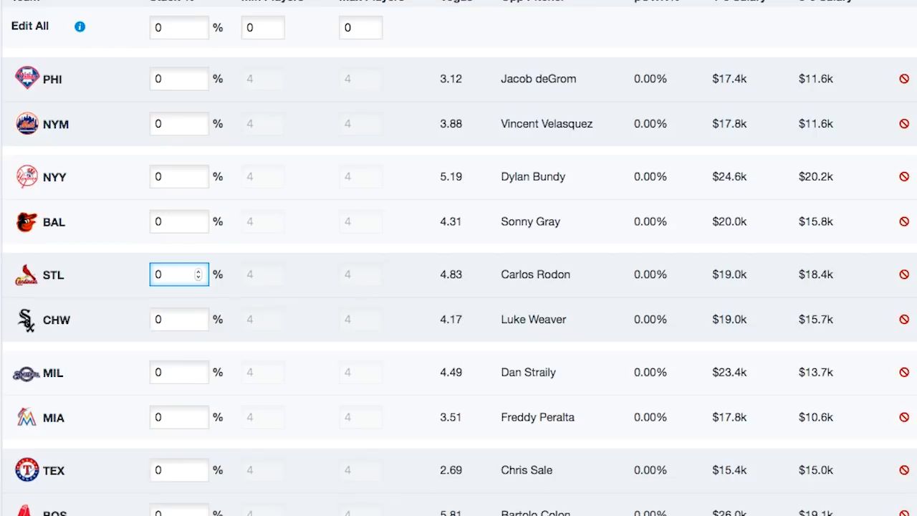
{"action": "type", "text": "5"}
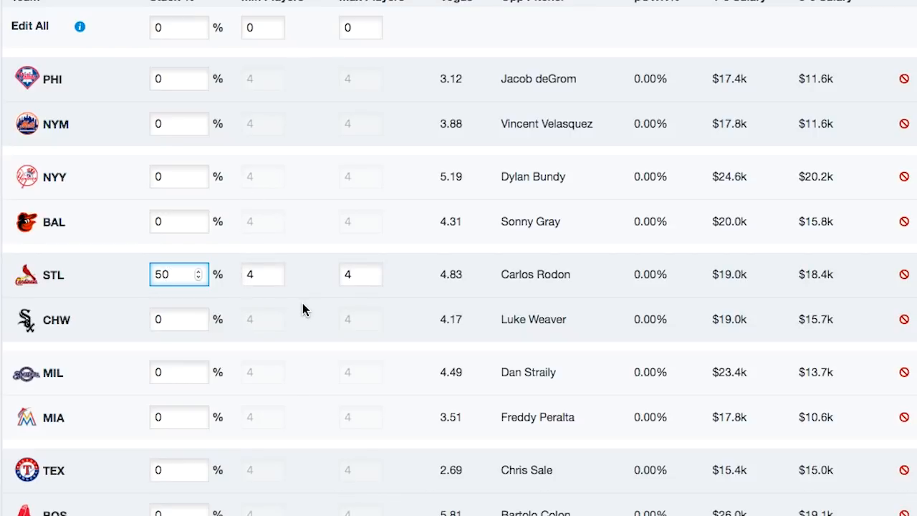
Enable double stacks in the hitter stack rules.
{"action": "scroll", "coordinate": [143, 90], "scroll_direction": "up", "scroll_amount": 2}
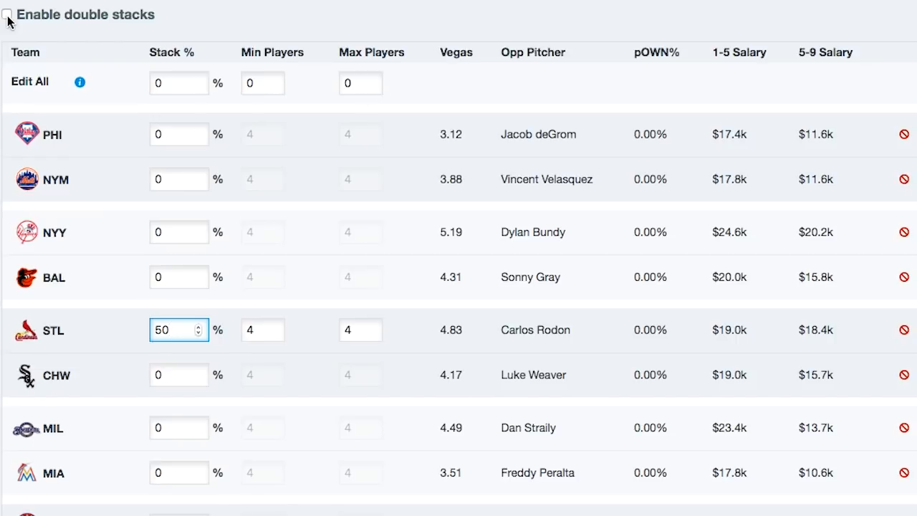
{"action": "left_click", "coordinate": [7, 20]}
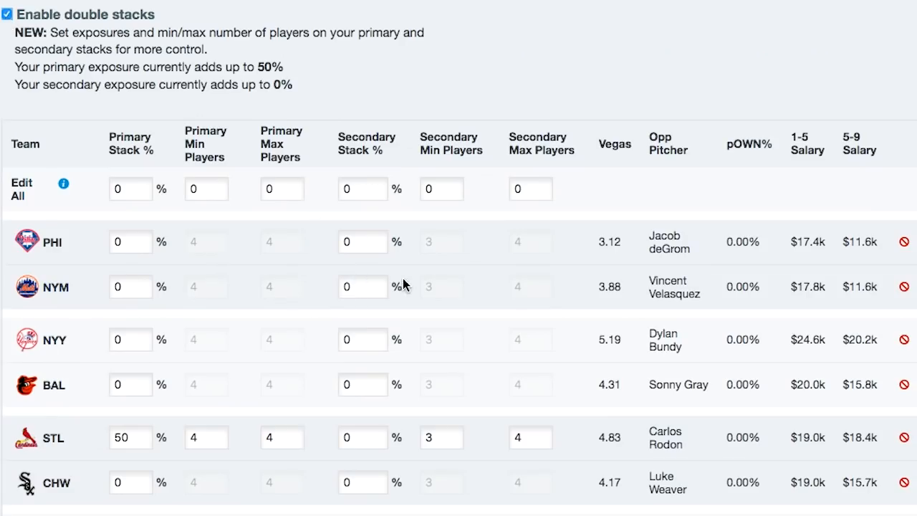
Examine the primary and secondary stack settings across the teams, including the exposure totals and the STL batting lineup.
{"action": "scroll", "coordinate": [405, 284], "scroll_direction": "down", "scroll_amount": 1}
{"action": "scroll", "coordinate": [151, 162], "scroll_direction": "down", "scroll_amount": 1}
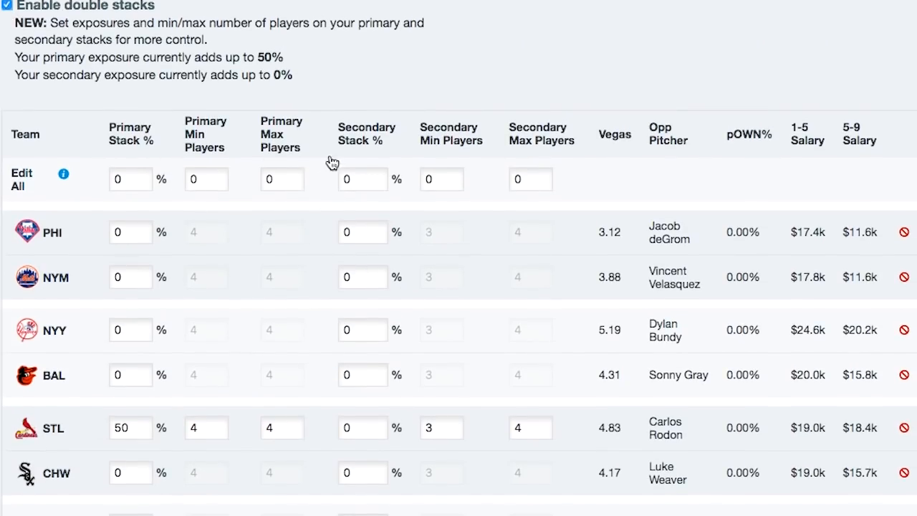
{"action": "scroll", "coordinate": [536, 284], "scroll_direction": "down", "scroll_amount": 4}
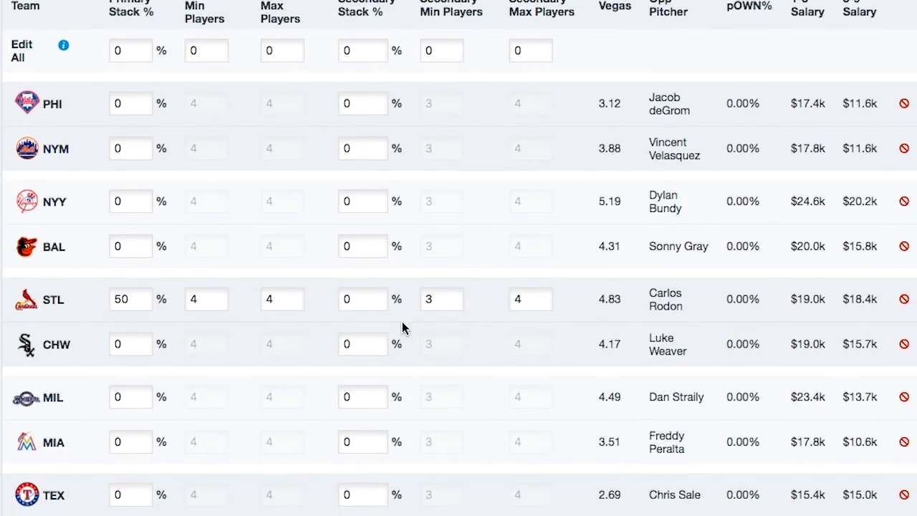
{"action": "scroll", "coordinate": [402, 328], "scroll_direction": "up", "scroll_amount": 5}
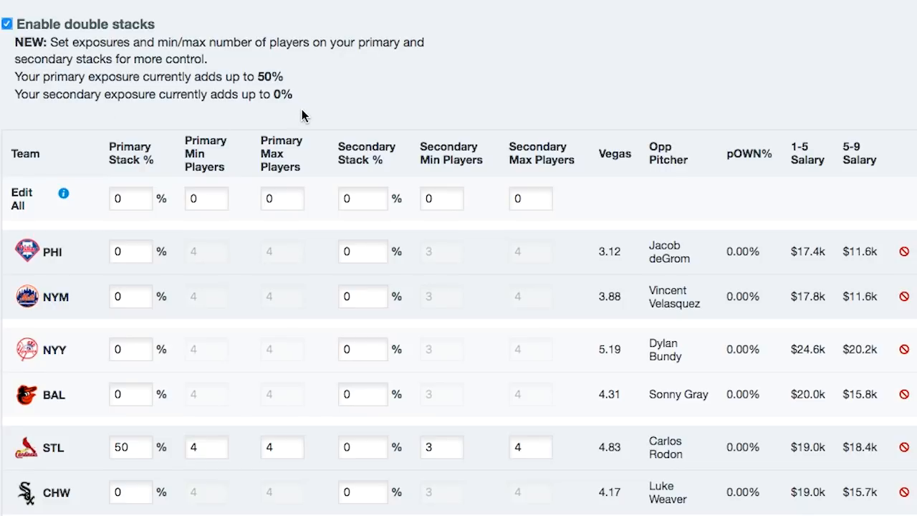
{"action": "scroll", "coordinate": [545, 128], "scroll_direction": "down", "scroll_amount": 4}
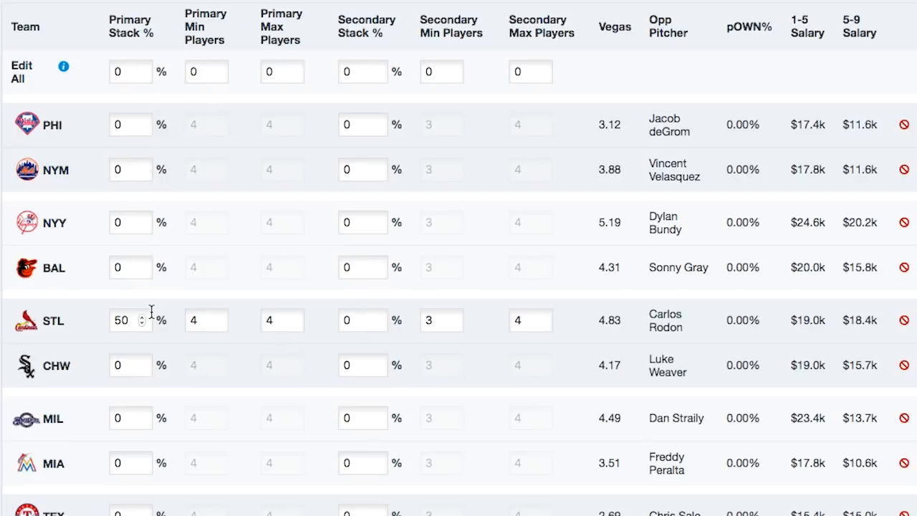
{"action": "scroll", "coordinate": [151, 313], "scroll_direction": "down", "scroll_amount": 1}
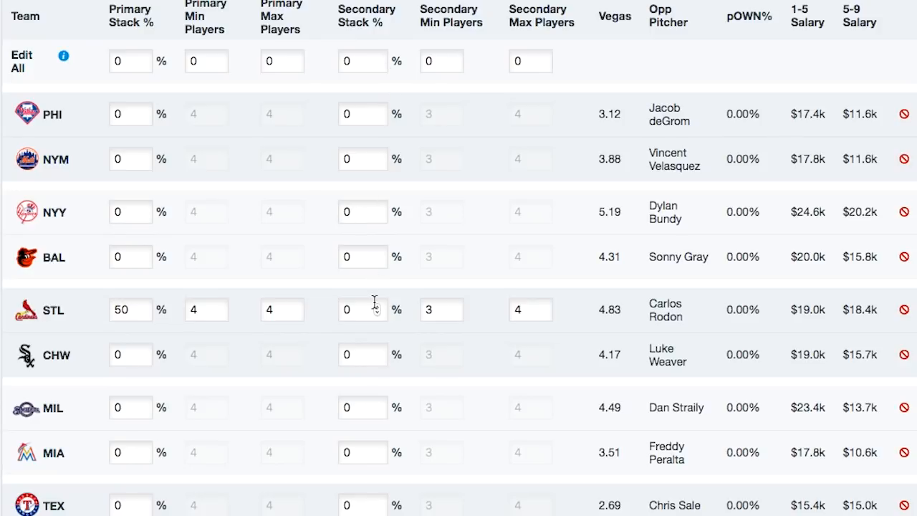
{"action": "scroll", "coordinate": [373, 302], "scroll_direction": "down", "scroll_amount": 2}
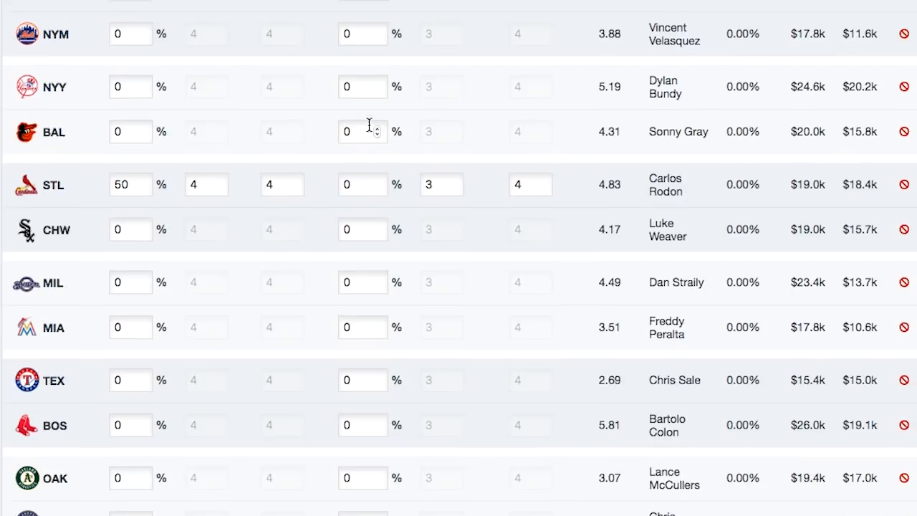
{"action": "scroll", "coordinate": [369, 125], "scroll_direction": "up", "scroll_amount": 1}
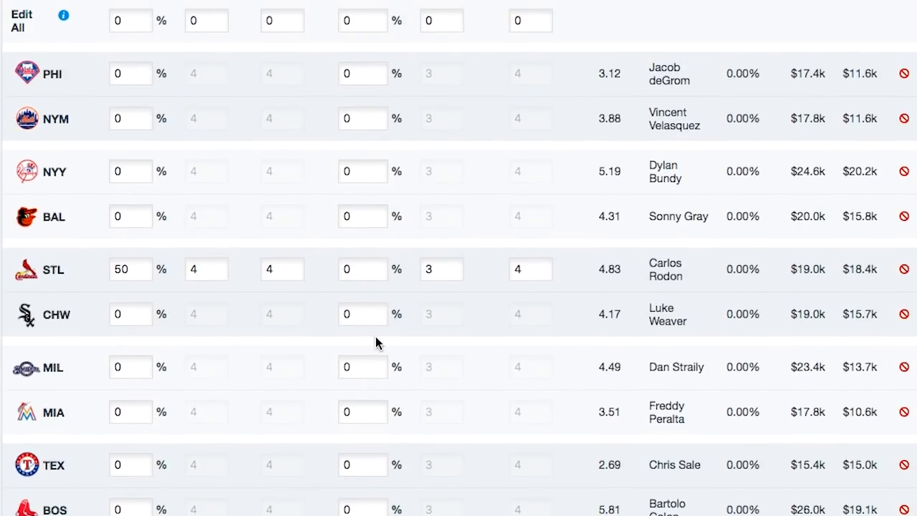
{"action": "scroll", "coordinate": [376, 343], "scroll_direction": "down", "scroll_amount": 1}
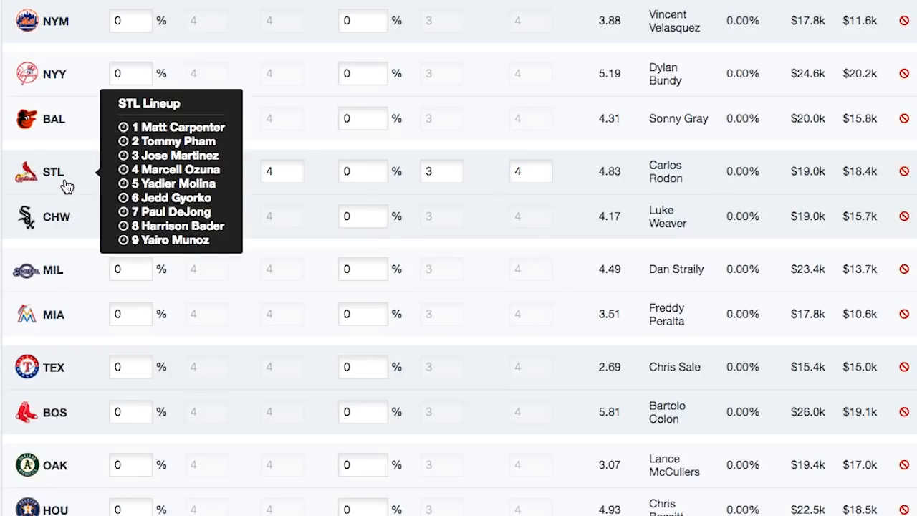
Set CHW's primary stack to 50% and the secondary stacks of both STL and CHW to 50%.
{"action": "mouse_move", "coordinate": [74, 219]}
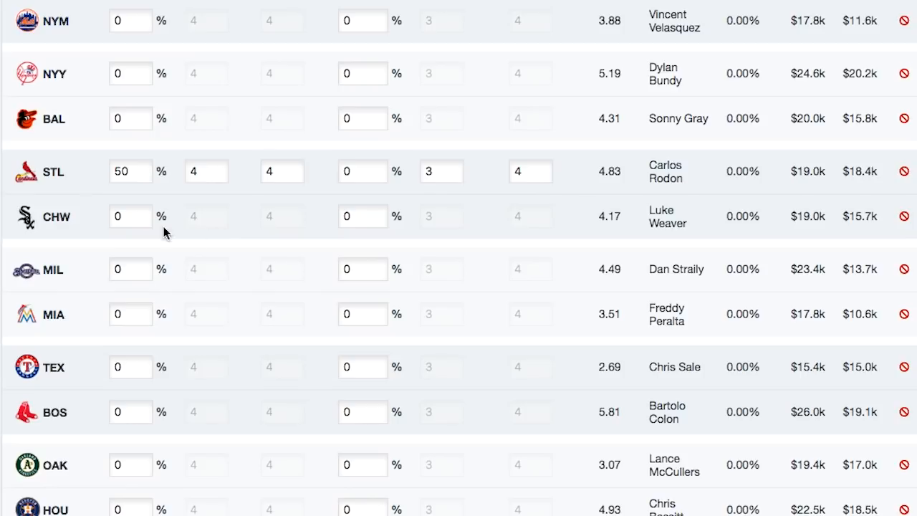
{"action": "left_click", "coordinate": [131, 218]}
{"action": "type", "text": "50"}
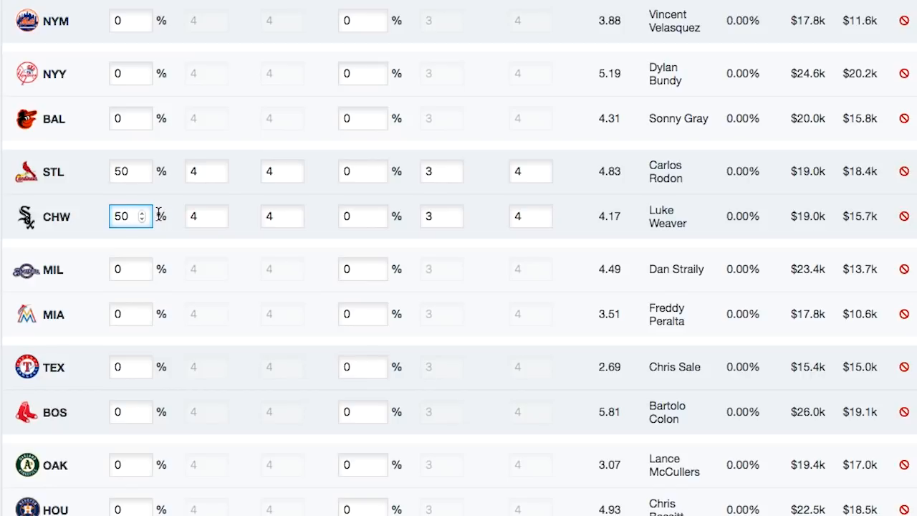
{"action": "left_click", "coordinate": [351, 174]}
{"action": "type", "text": "50"}
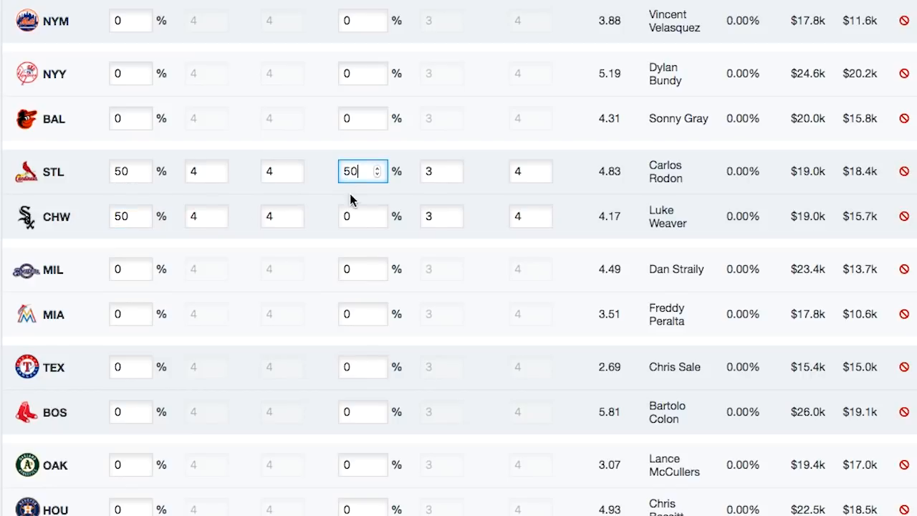
{"action": "left_click", "coordinate": [353, 214]}
{"action": "type", "text": "50"}
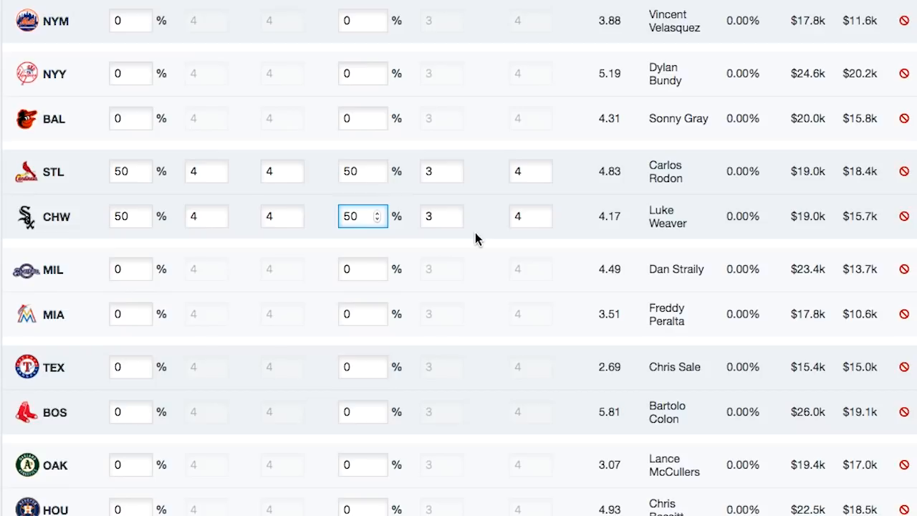
Try a range of 2 to 5 players for CHW's secondary stack and return it to 3 to 4 players.
{"action": "left_click", "coordinate": [542, 214]}
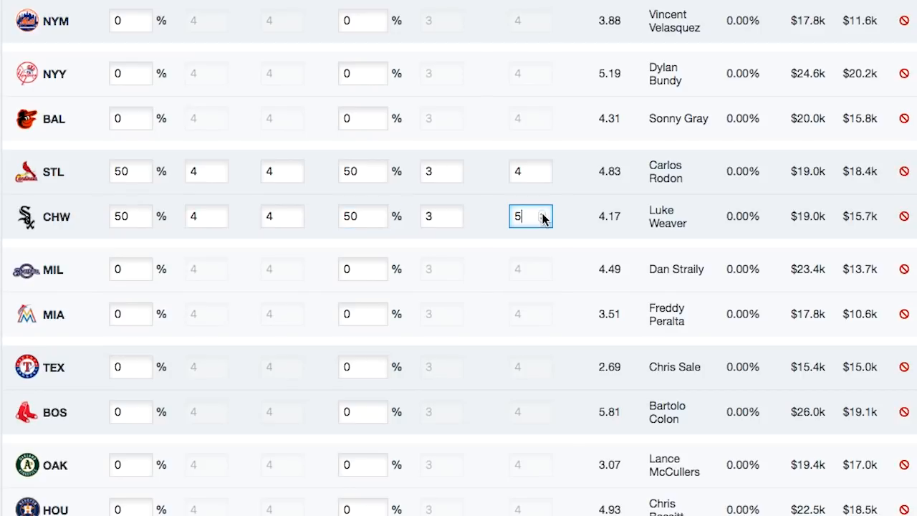
{"action": "left_click", "coordinate": [452, 219]}
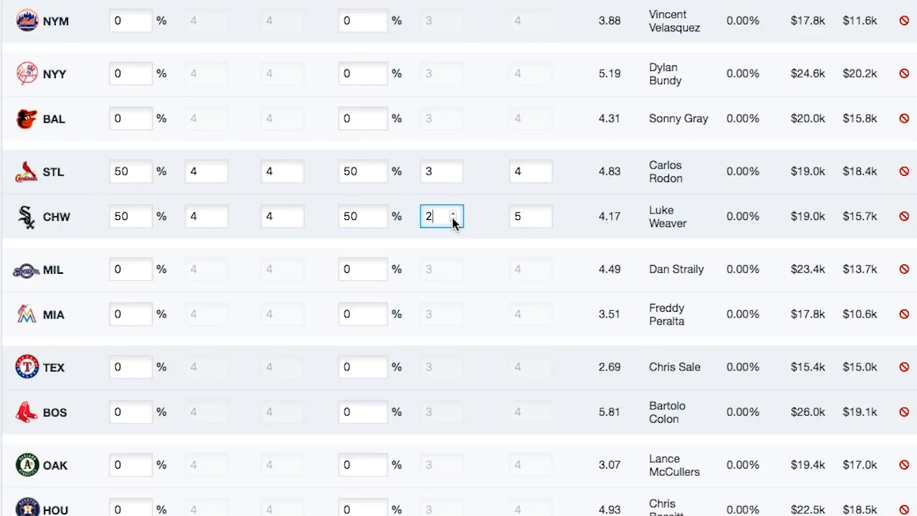
{"action": "left_click", "coordinate": [542, 219]}
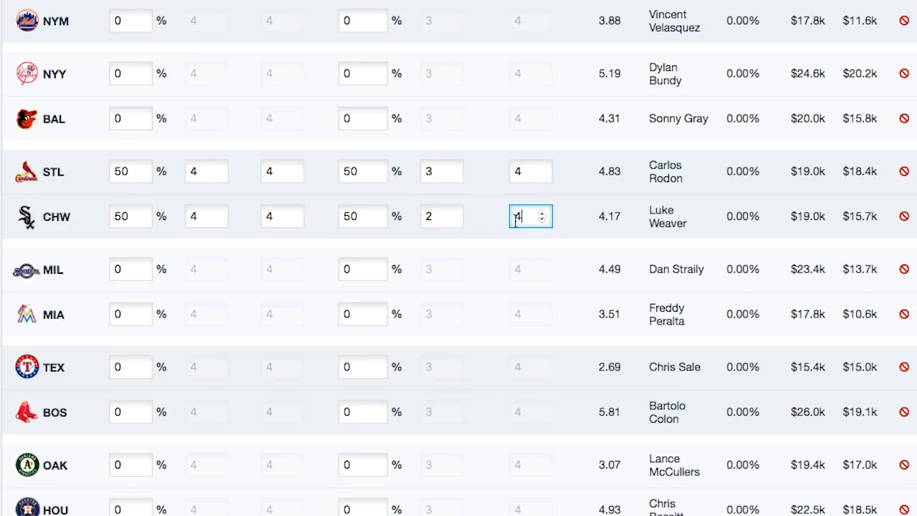
{"action": "left_click", "coordinate": [453, 219]}
{"action": "double_click", "coordinate": [452, 213]}
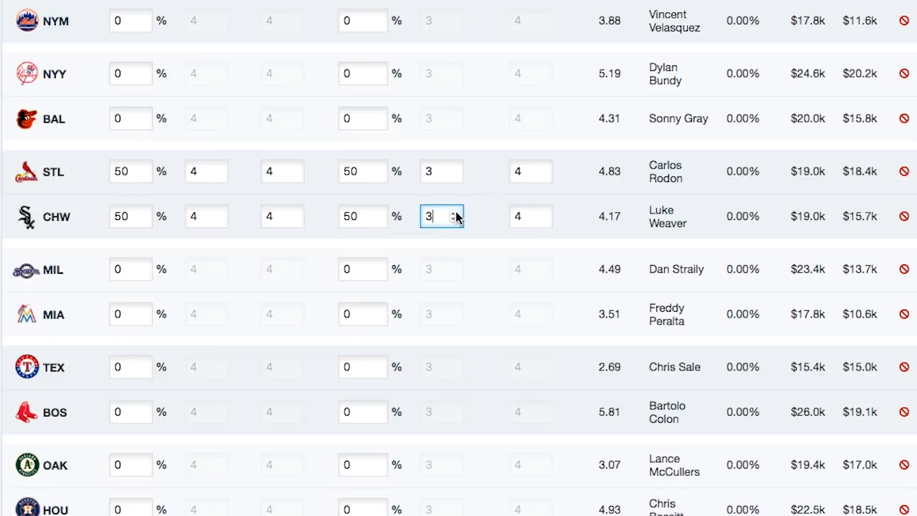
Set the secondary minimum players to 4 for both CHW and STL.
{"action": "scroll", "coordinate": [499, 264], "scroll_direction": "up", "scroll_amount": 1}
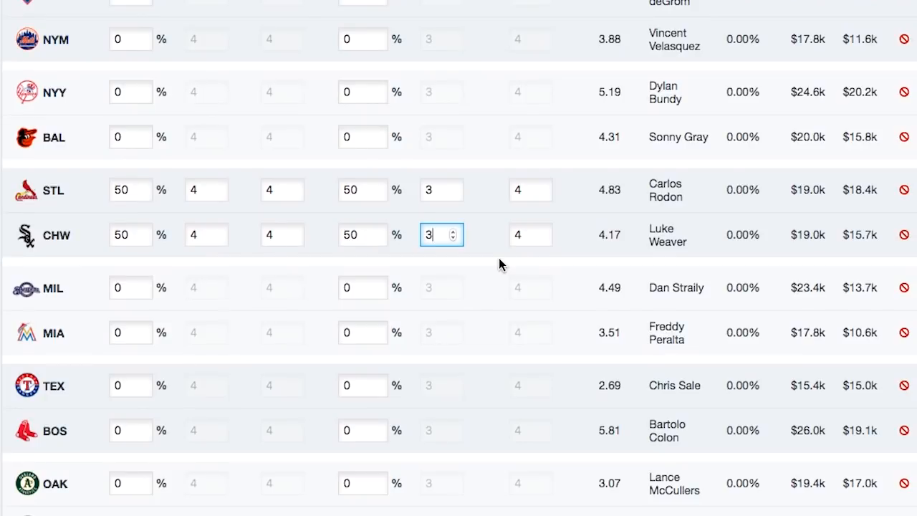
{"action": "left_click", "coordinate": [453, 232]}
{"action": "left_click", "coordinate": [454, 188]}
Build 20 lineups with the STL and CHW double stack rules and examine how both teams' hitters are combined.
{"action": "scroll", "coordinate": [473, 250], "scroll_direction": "up", "scroll_amount": 2}
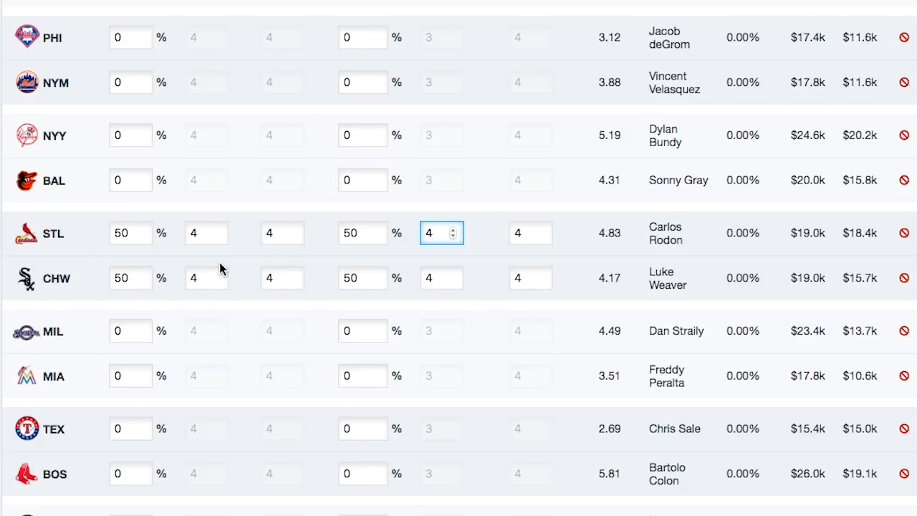
{"action": "scroll", "coordinate": [599, 172], "scroll_direction": "up", "scroll_amount": 3}
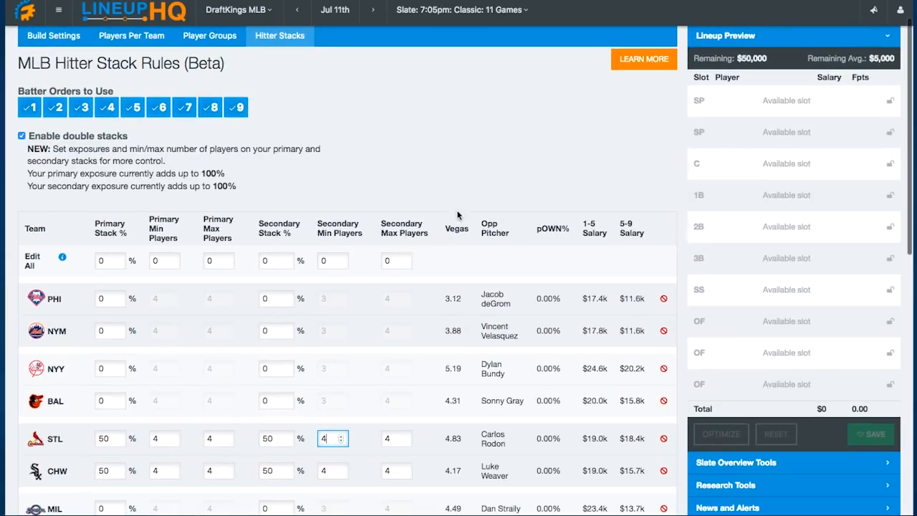
{"action": "scroll", "coordinate": [533, 126], "scroll_direction": "up", "scroll_amount": 1}
{"action": "left_click", "coordinate": [613, 55]}
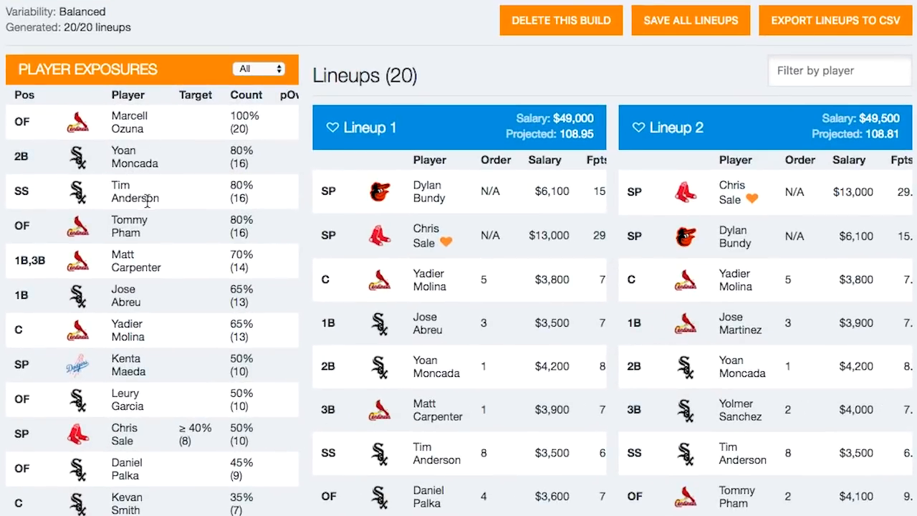
{"action": "scroll", "coordinate": [582, 433], "scroll_direction": "down", "scroll_amount": 3}
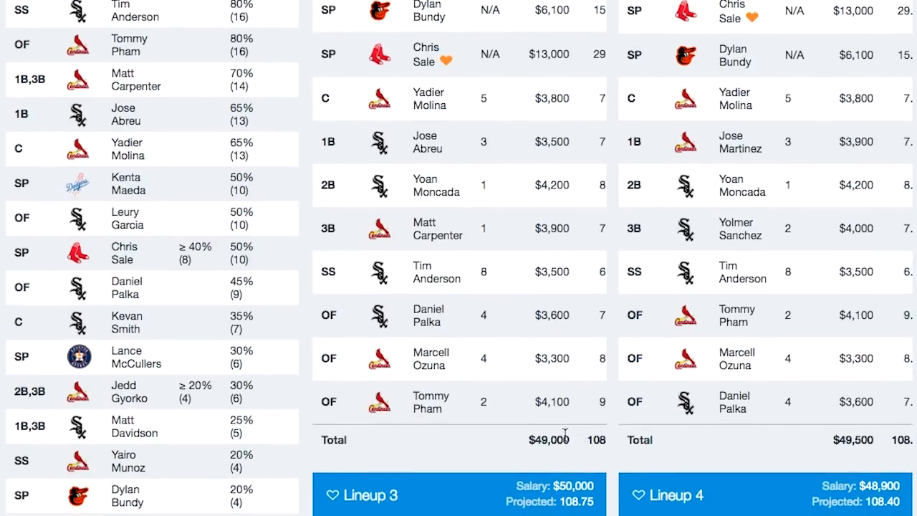
{"action": "scroll", "coordinate": [535, 334], "scroll_direction": "down", "scroll_amount": 10}
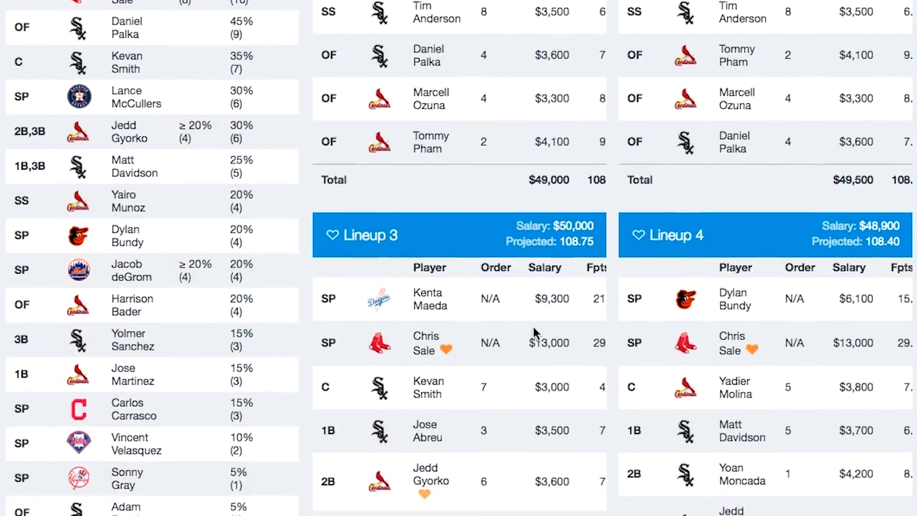
{"action": "scroll", "coordinate": [534, 327], "scroll_direction": "down", "scroll_amount": 10}
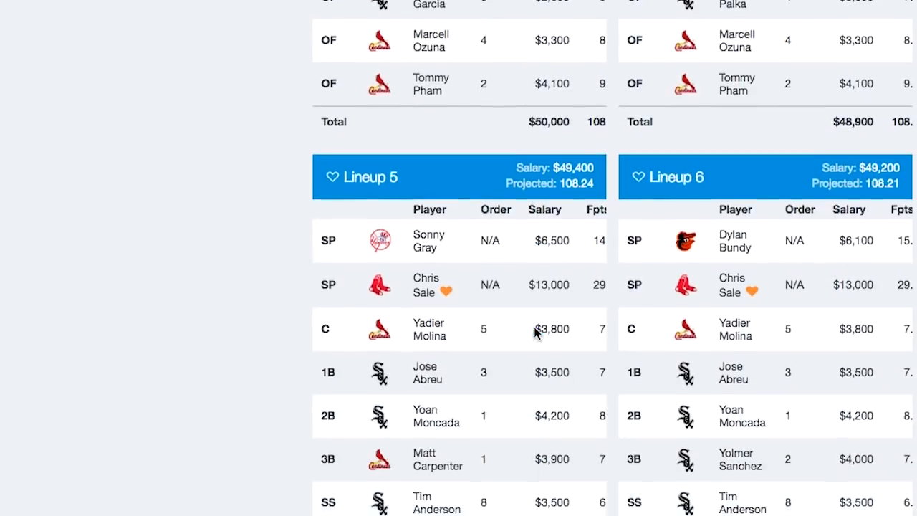
{"action": "scroll", "coordinate": [536, 300], "scroll_direction": "down", "scroll_amount": 5}
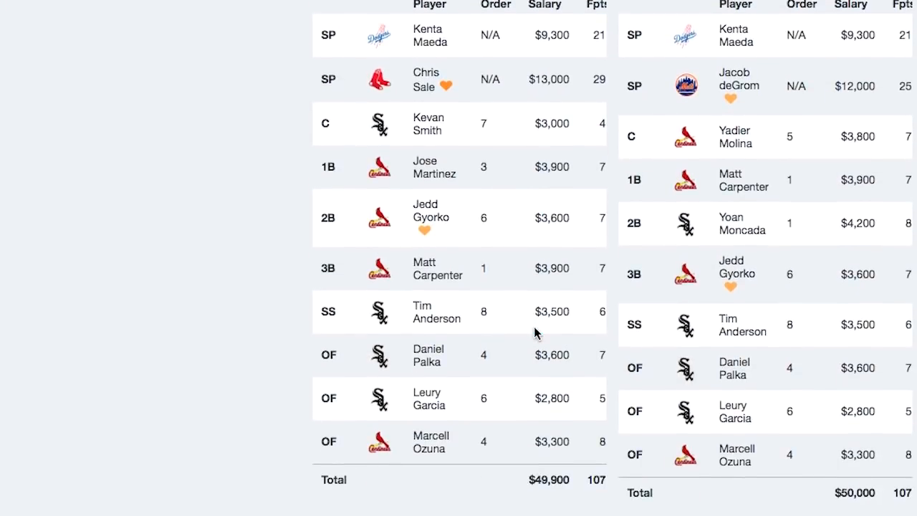
{"action": "scroll", "coordinate": [747, 108], "scroll_direction": "up", "scroll_amount": 7}
{"action": "scroll", "coordinate": [747, 104], "scroll_direction": "up", "scroll_amount": 15}
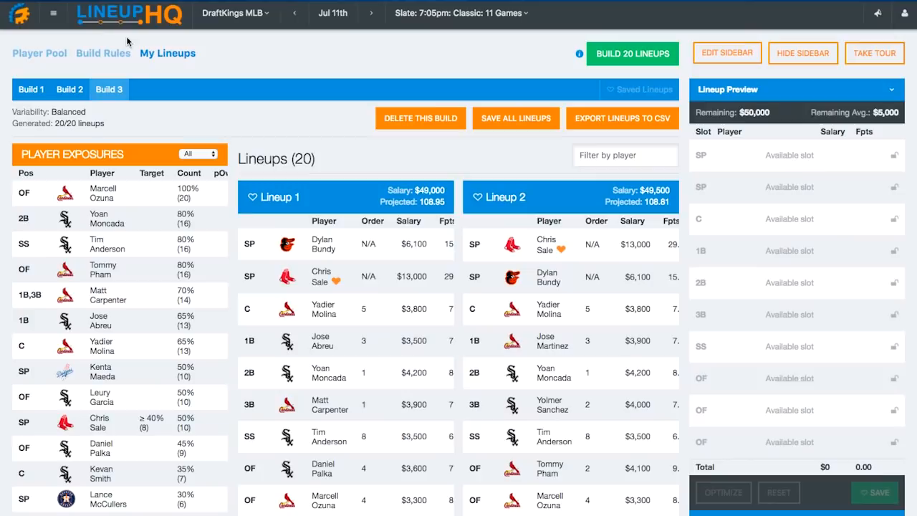
Return to the hitter stack rules and clear all of CHW's primary and secondary stack settings.
{"action": "left_click", "coordinate": [104, 55]}
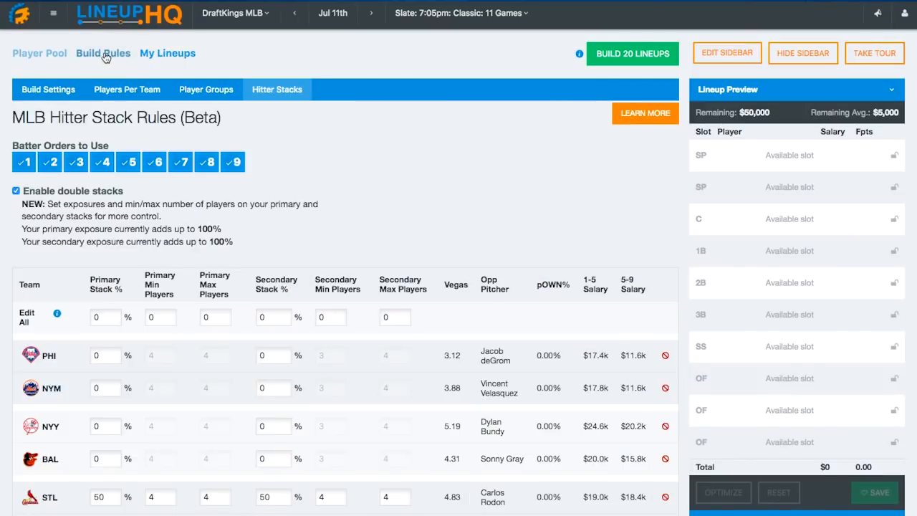
{"action": "scroll", "coordinate": [166, 308], "scroll_direction": "down", "scroll_amount": 3}
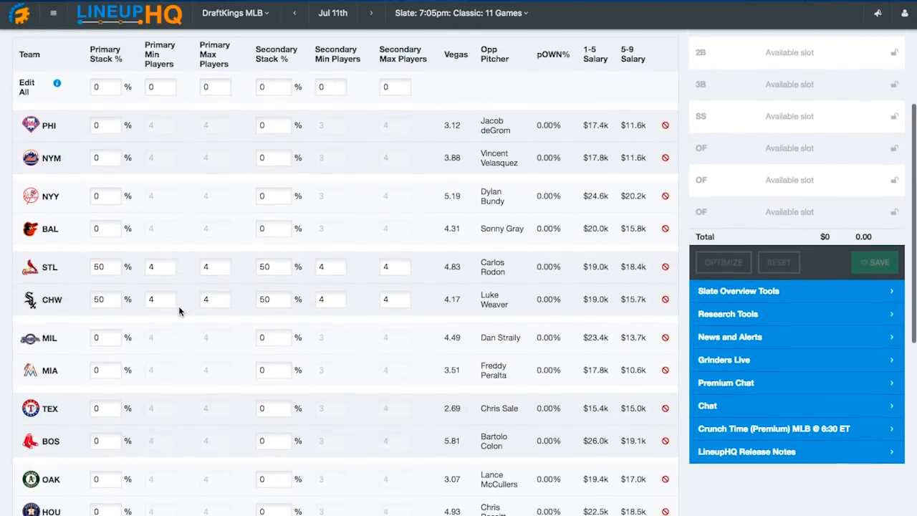
{"action": "left_click", "coordinate": [665, 301]}
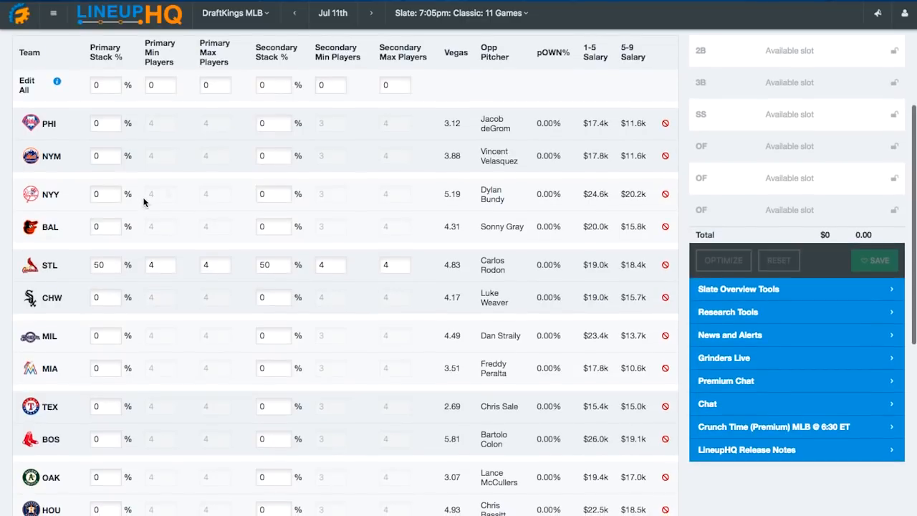
Set NYY's primary stack to 50% and check the primary and secondary exposure totals.
{"action": "scroll", "coordinate": [143, 208], "scroll_direction": "down", "scroll_amount": 1}
{"action": "left_click", "coordinate": [103, 192]}
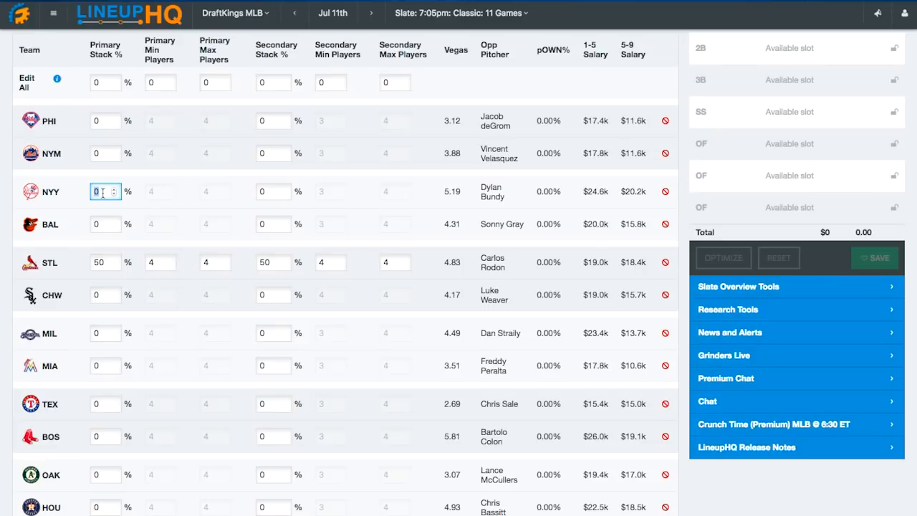
{"action": "type", "text": "50"}
{"action": "scroll", "coordinate": [210, 158], "scroll_direction": "up", "scroll_amount": 1}
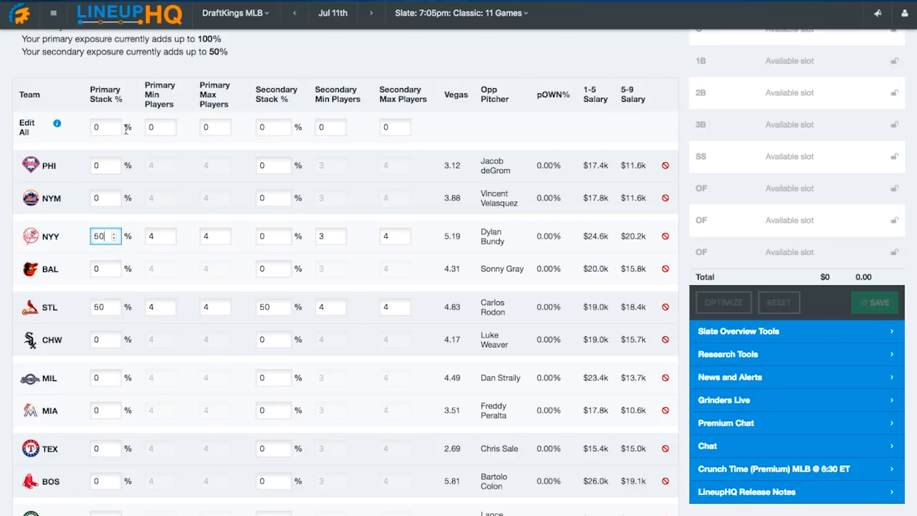
{"action": "left_click", "coordinate": [242, 66]}
{"action": "scroll", "coordinate": [240, 66], "scroll_direction": "up", "scroll_amount": 1}
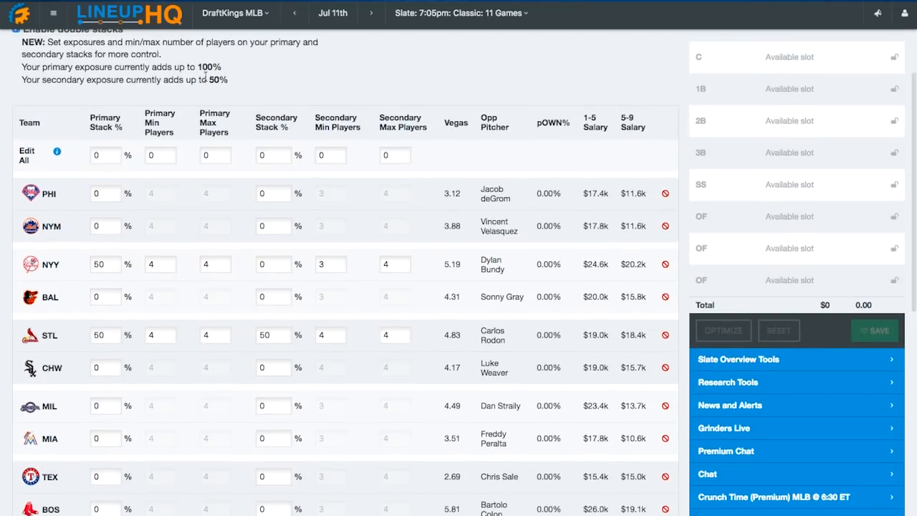
Set the secondary stacks of OAK and MIL to 20% each, with a secondary maximum of 5 players.
{"action": "scroll", "coordinate": [278, 244], "scroll_direction": "down", "scroll_amount": 1}
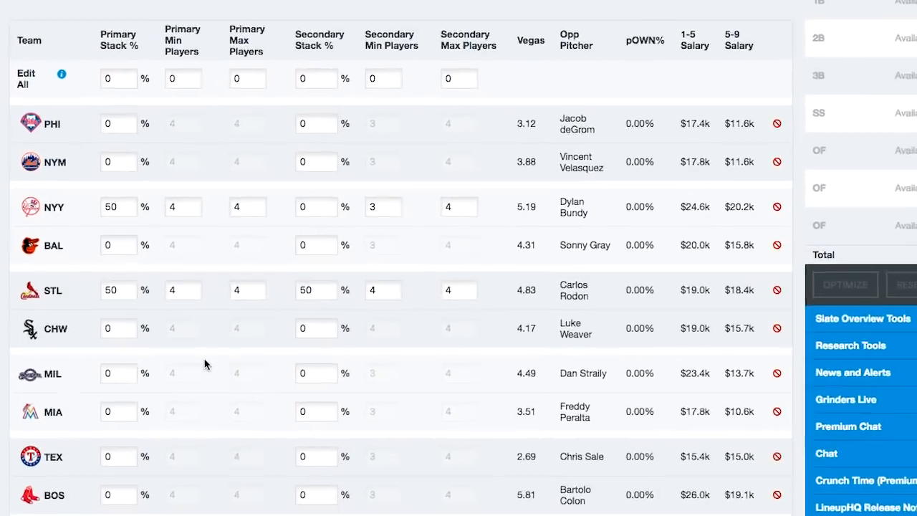
{"action": "scroll", "coordinate": [204, 363], "scroll_direction": "down", "scroll_amount": 5}
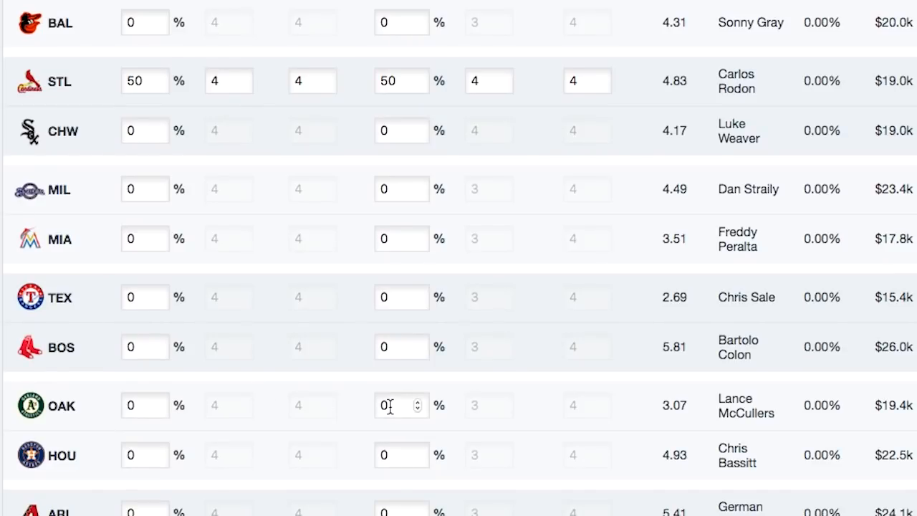
{"action": "left_click", "coordinate": [385, 405]}
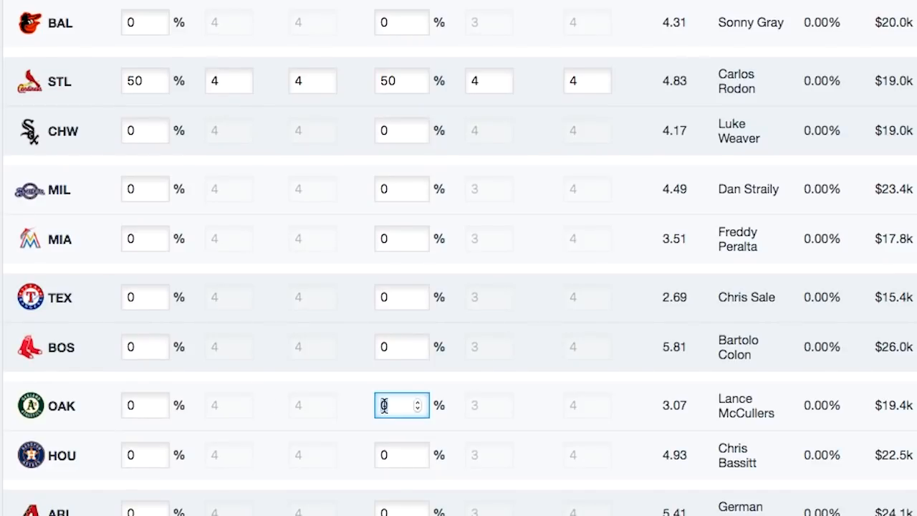
{"action": "type", "text": "20"}
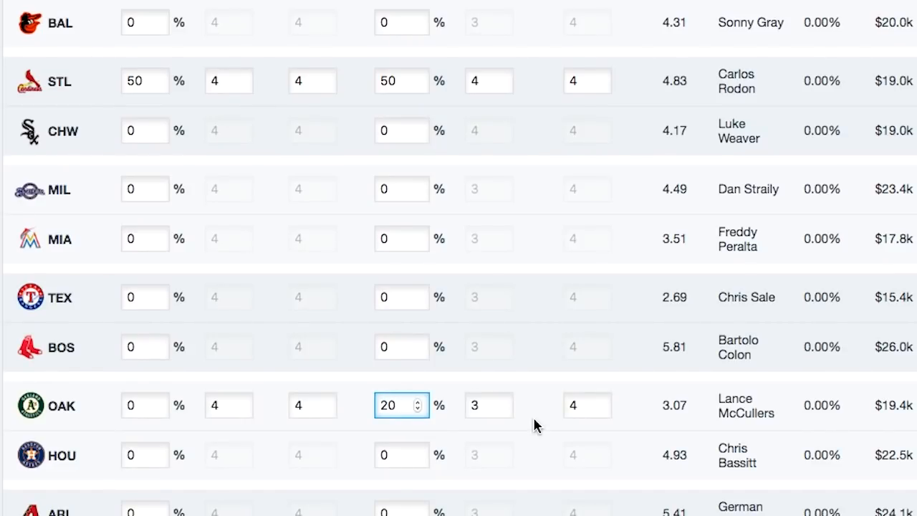
{"action": "left_click", "coordinate": [601, 403]}
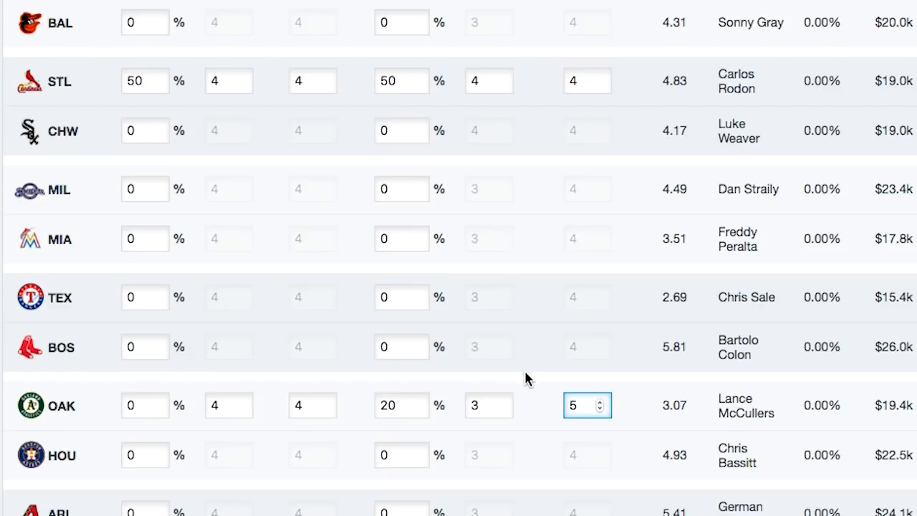
{"action": "double_click", "coordinate": [394, 190]}
{"action": "type", "text": "20"}
{"action": "left_click", "coordinate": [600, 188]}
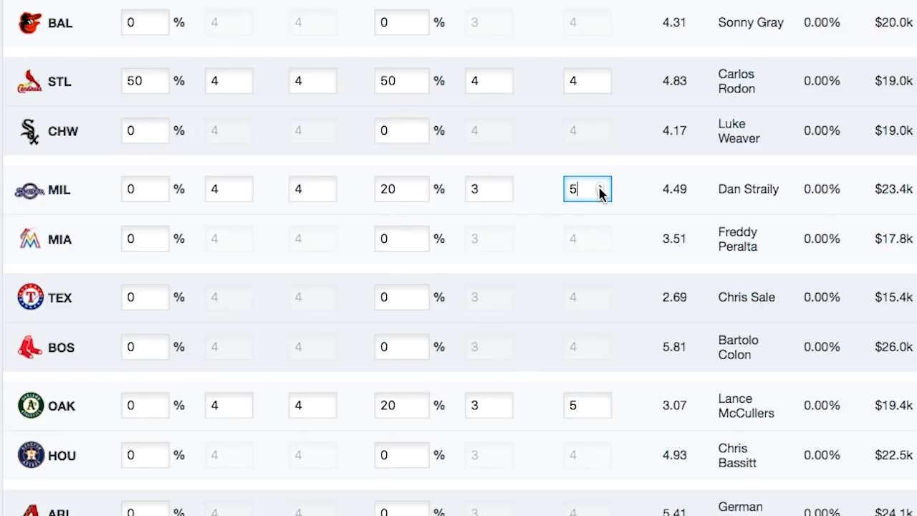
Set STL's secondary stack to 20% with a minimum of 3 and a maximum of 5 players.
{"action": "scroll", "coordinate": [561, 199], "scroll_direction": "up", "scroll_amount": 2}
{"action": "double_click", "coordinate": [389, 128]}
{"action": "type", "text": "20"}
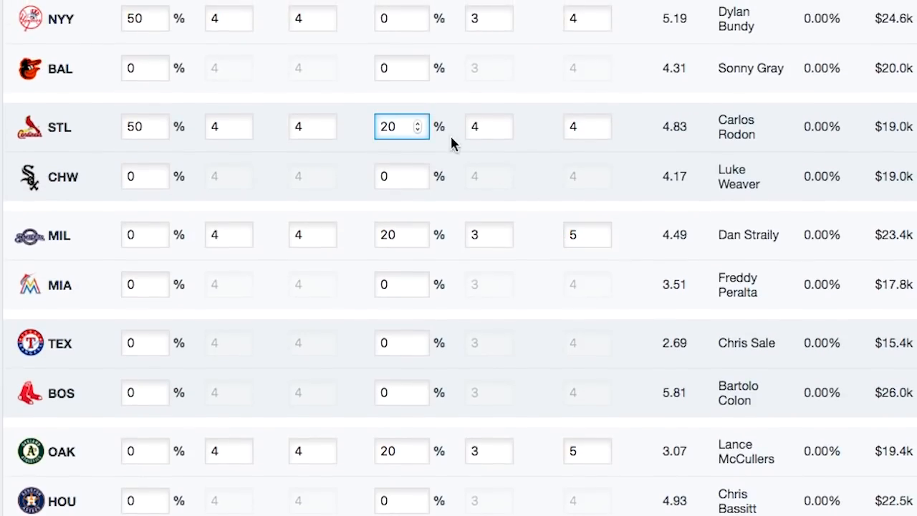
{"action": "left_click", "coordinate": [501, 130]}
{"action": "left_click", "coordinate": [600, 124]}
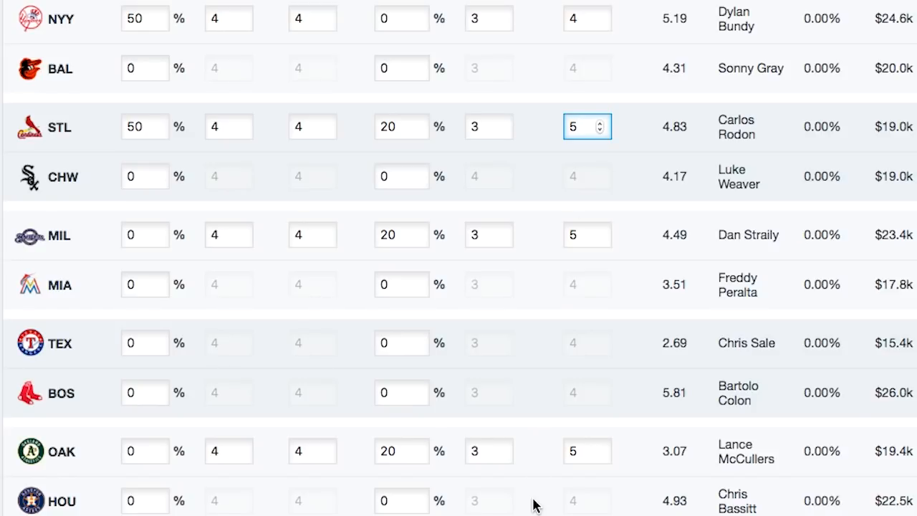
{"action": "left_click", "coordinate": [461, 63]}
Set PHI's secondary stack to 20% with a secondary maximum of 5 players.
{"action": "scroll", "coordinate": [460, 63], "scroll_direction": "up", "scroll_amount": 3}
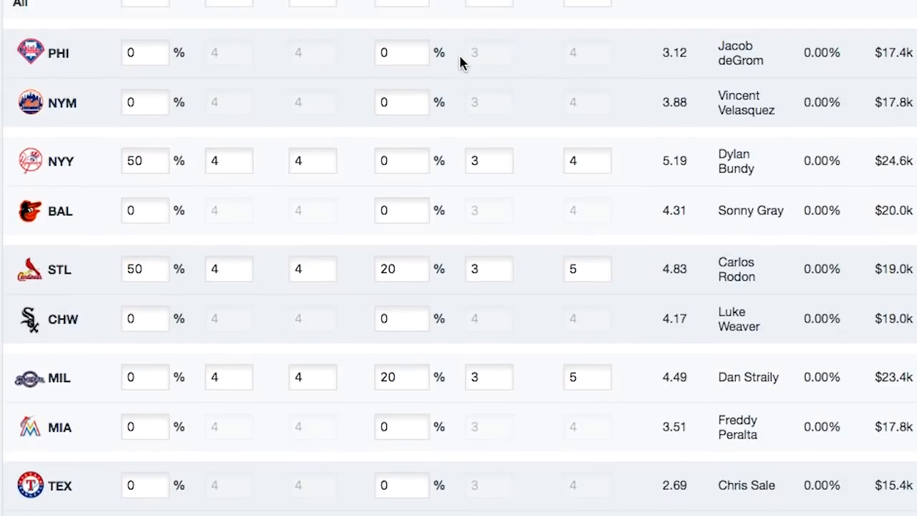
{"action": "double_click", "coordinate": [411, 57]}
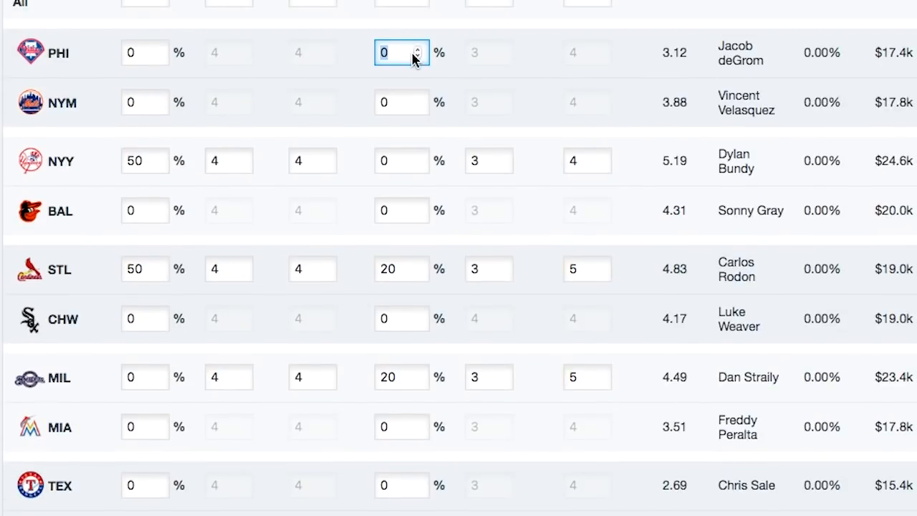
{"action": "type", "text": "20"}
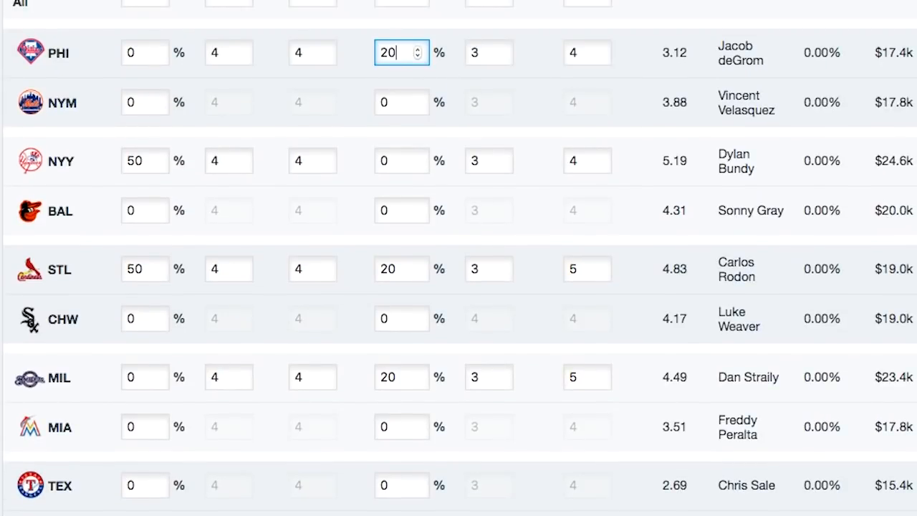
{"action": "double_click", "coordinate": [602, 53]}
{"action": "type", "text": "5"}
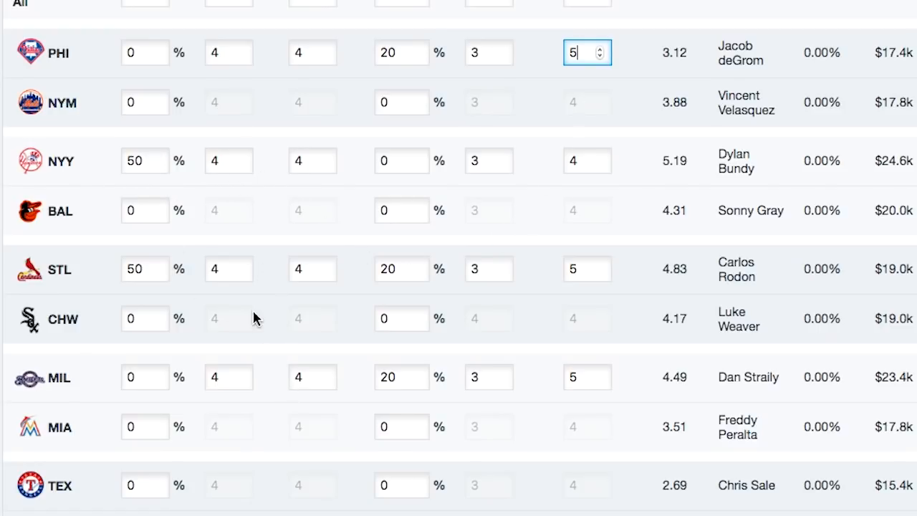
Set COL's secondary stack to 20% with a maximum of 5 players and check the exposure totals.
{"action": "scroll", "coordinate": [475, 422], "scroll_direction": "down", "scroll_amount": 3}
{"action": "scroll", "coordinate": [475, 422], "scroll_direction": "up", "scroll_amount": 2}
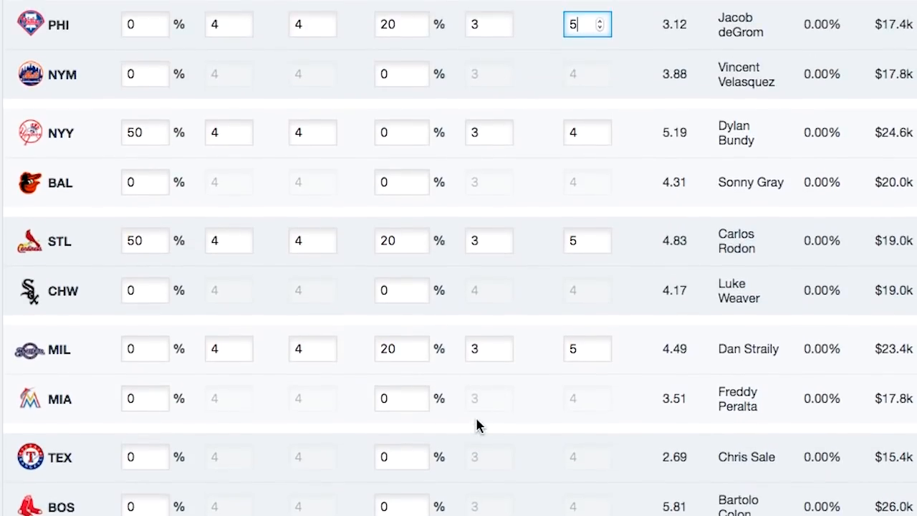
{"action": "scroll", "coordinate": [476, 424], "scroll_direction": "down", "scroll_amount": 5}
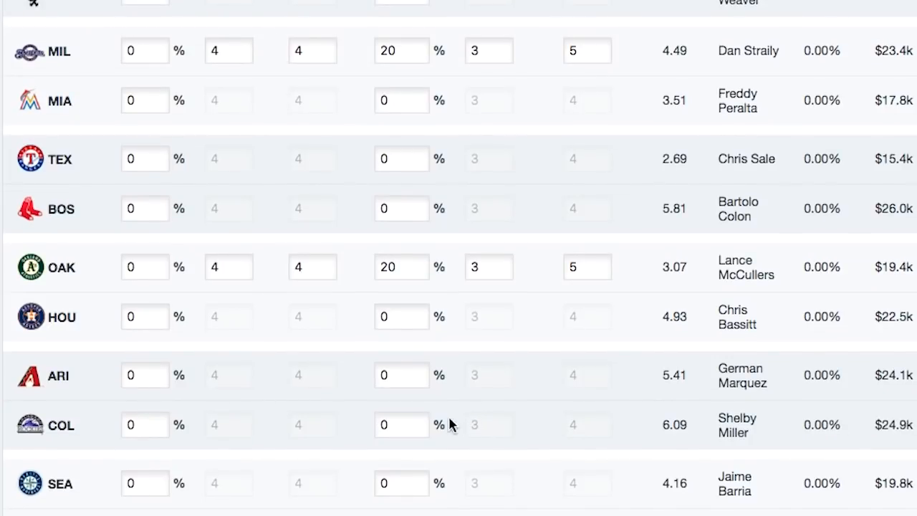
{"action": "double_click", "coordinate": [389, 424]}
{"action": "type", "text": "20"}
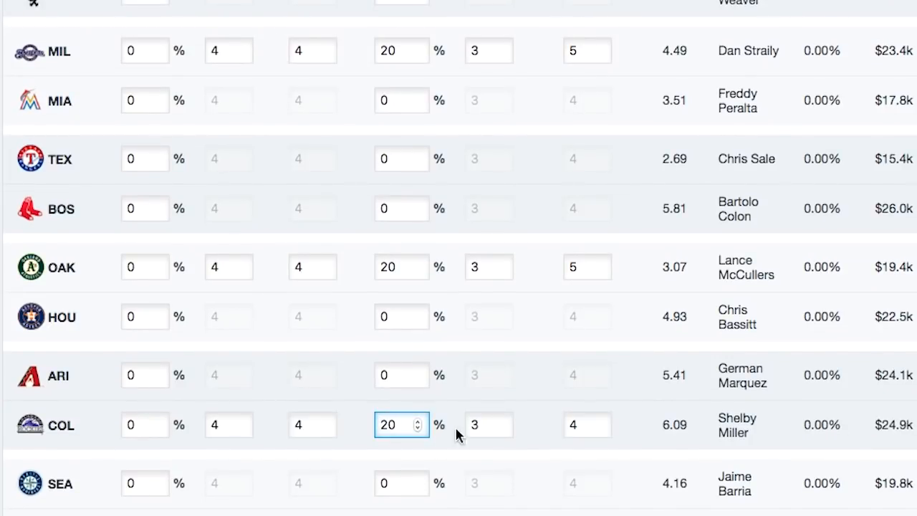
{"action": "left_click", "coordinate": [601, 421]}
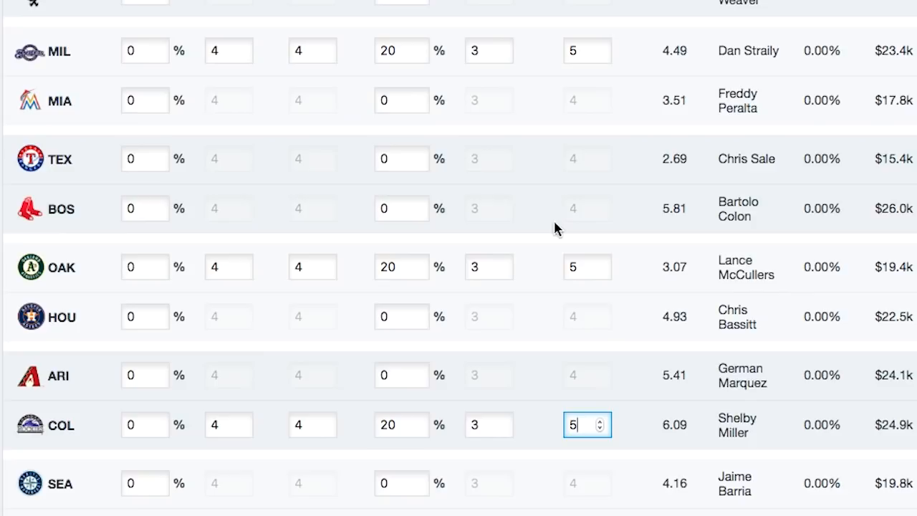
{"action": "scroll", "coordinate": [572, 202], "scroll_direction": "up", "scroll_amount": 5}
{"action": "scroll", "coordinate": [572, 201], "scroll_direction": "up", "scroll_amount": 3}
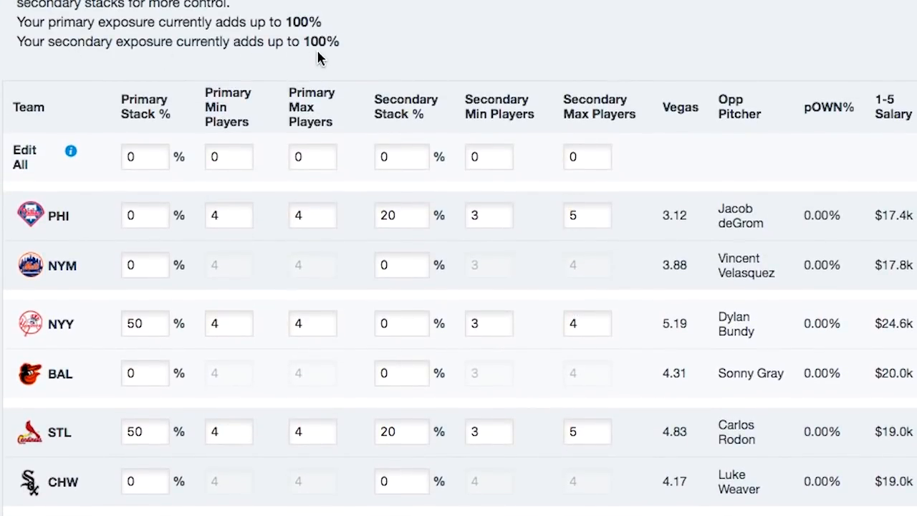
{"action": "scroll", "coordinate": [319, 57], "scroll_direction": "up", "scroll_amount": 3}
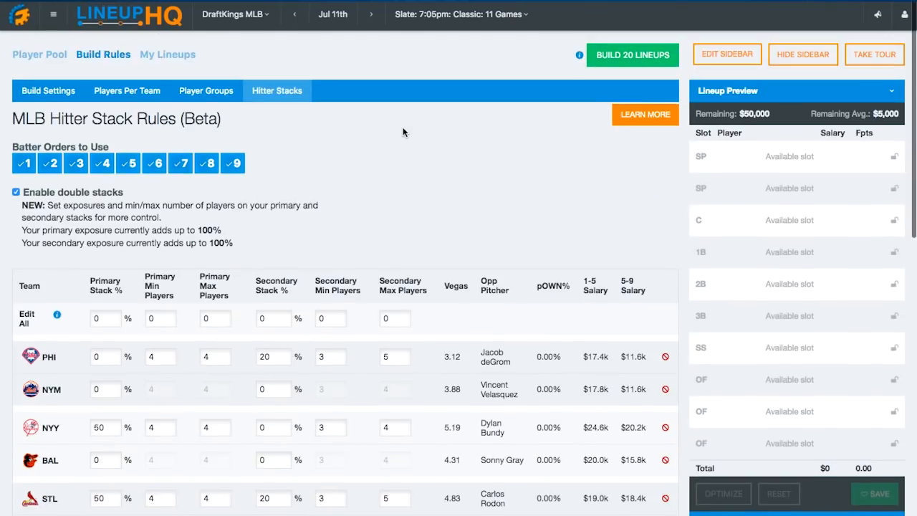
Build 20 lineups with these stack rules and examine the player exposures and how primary and secondary stacks are paired across the lineups.
{"action": "left_click", "coordinate": [630, 56]}
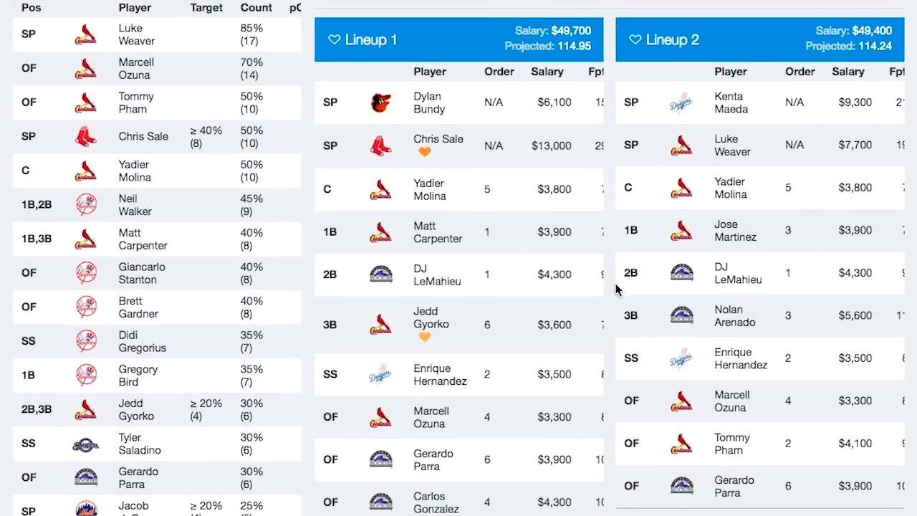
{"action": "scroll", "coordinate": [630, 272], "scroll_direction": "down", "scroll_amount": 3}
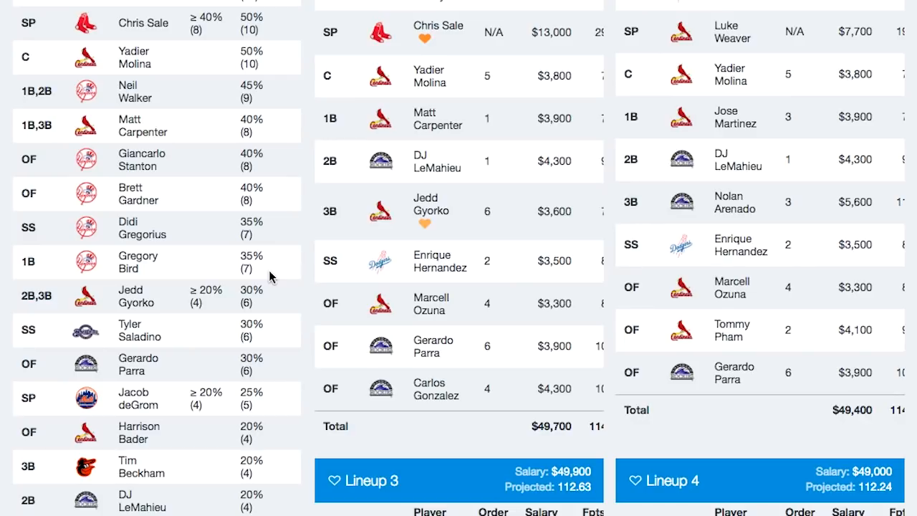
{"action": "scroll", "coordinate": [269, 277], "scroll_direction": "up", "scroll_amount": 2}
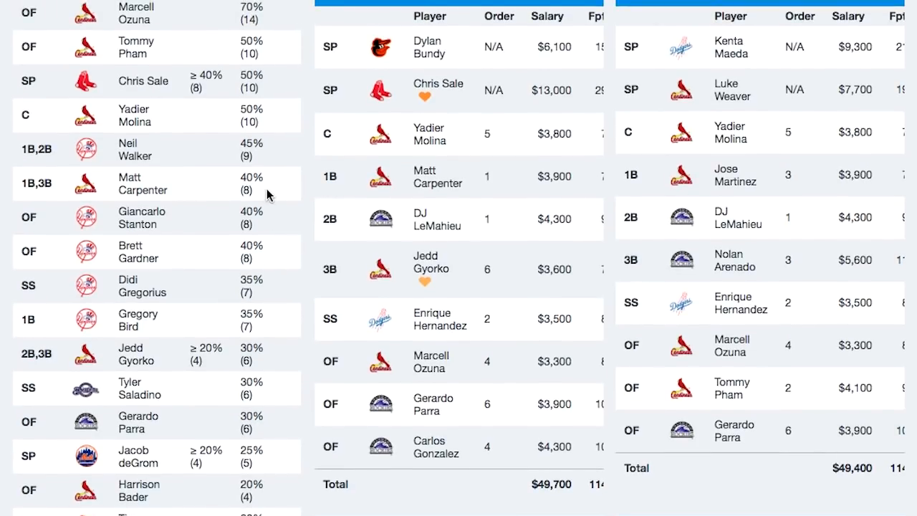
{"action": "scroll", "coordinate": [266, 194], "scroll_direction": "up", "scroll_amount": 3}
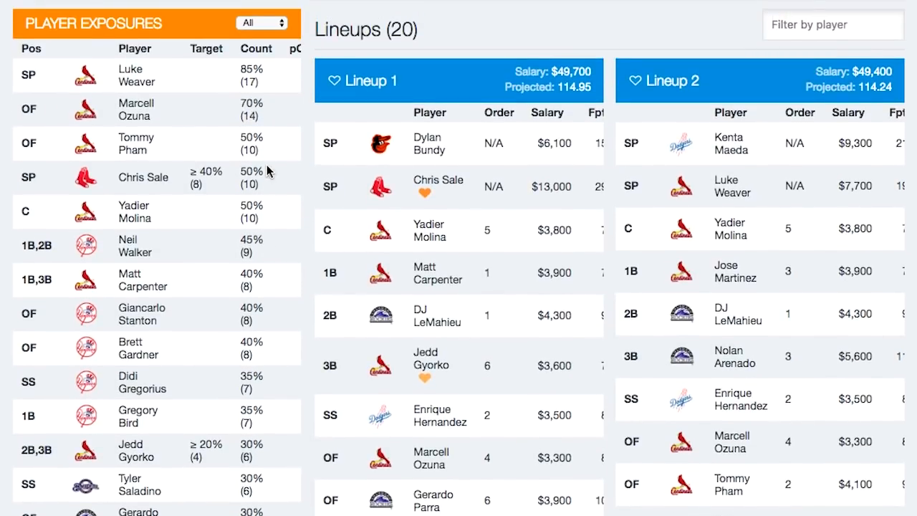
{"action": "scroll", "coordinate": [457, 369], "scroll_direction": "down", "scroll_amount": 4}
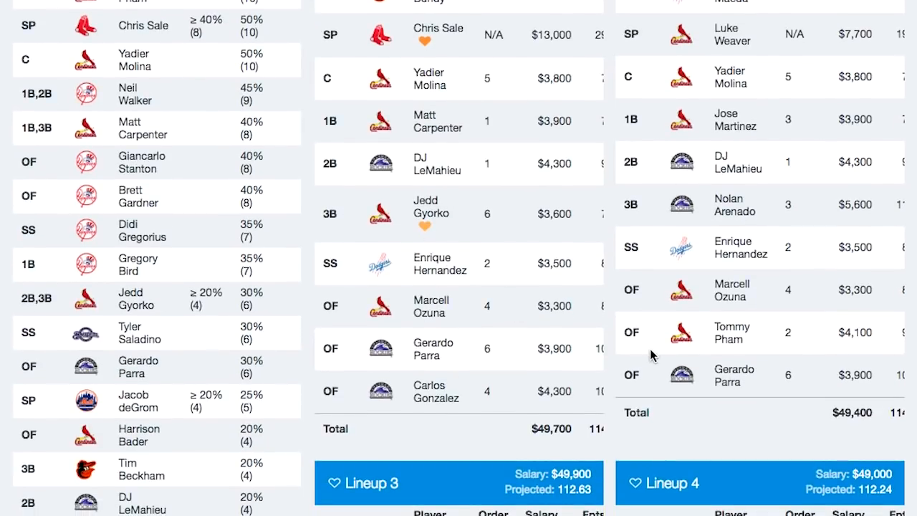
{"action": "scroll", "coordinate": [751, 357], "scroll_direction": "down", "scroll_amount": 13}
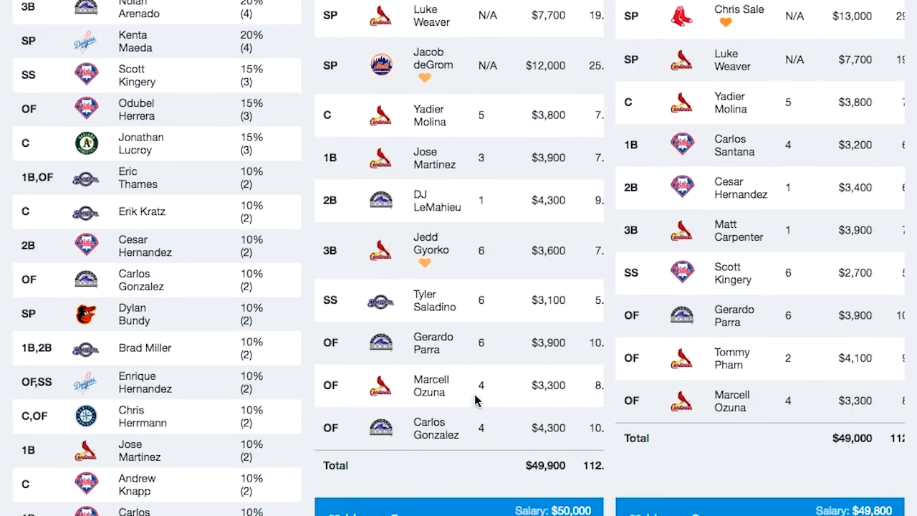
{"action": "scroll", "coordinate": [464, 305], "scroll_direction": "up", "scroll_amount": 3}
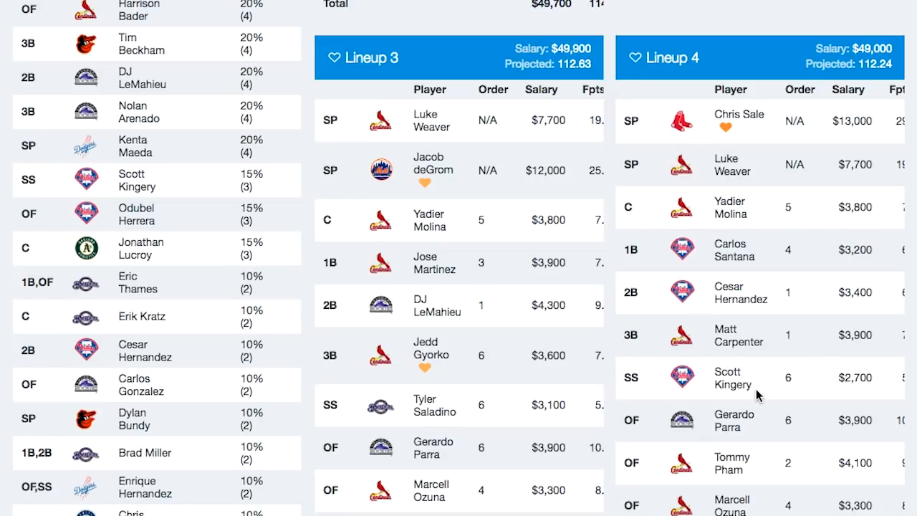
{"action": "scroll", "coordinate": [762, 399], "scroll_direction": "down", "scroll_amount": 20}
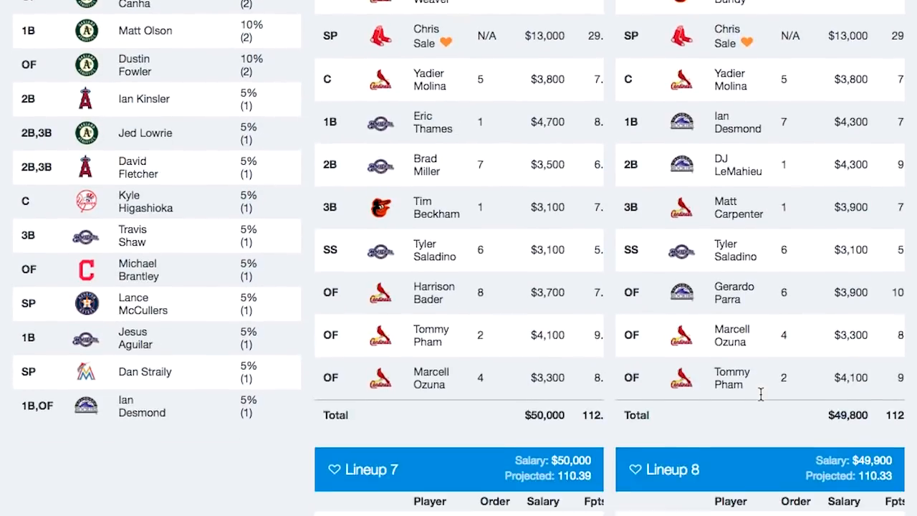
{"action": "scroll", "coordinate": [761, 394], "scroll_direction": "down", "scroll_amount": 20}
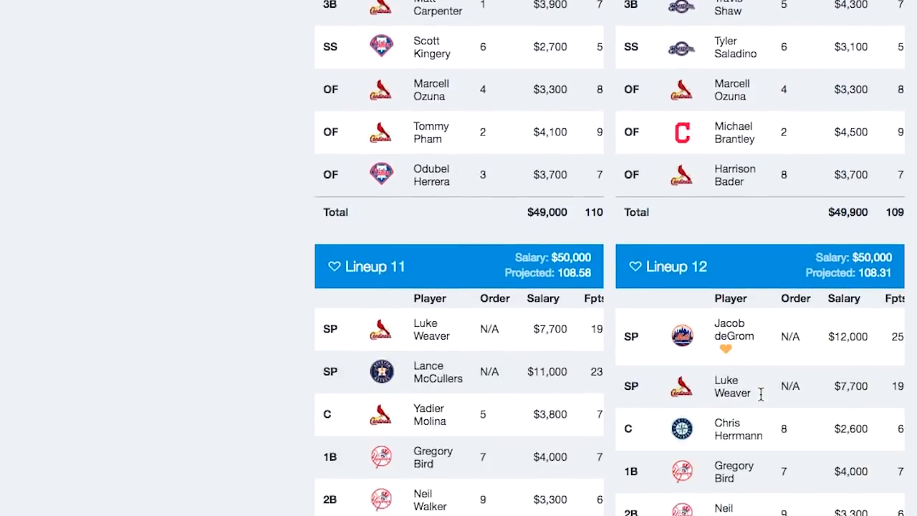
{"action": "scroll", "coordinate": [761, 399], "scroll_direction": "down", "scroll_amount": 2}
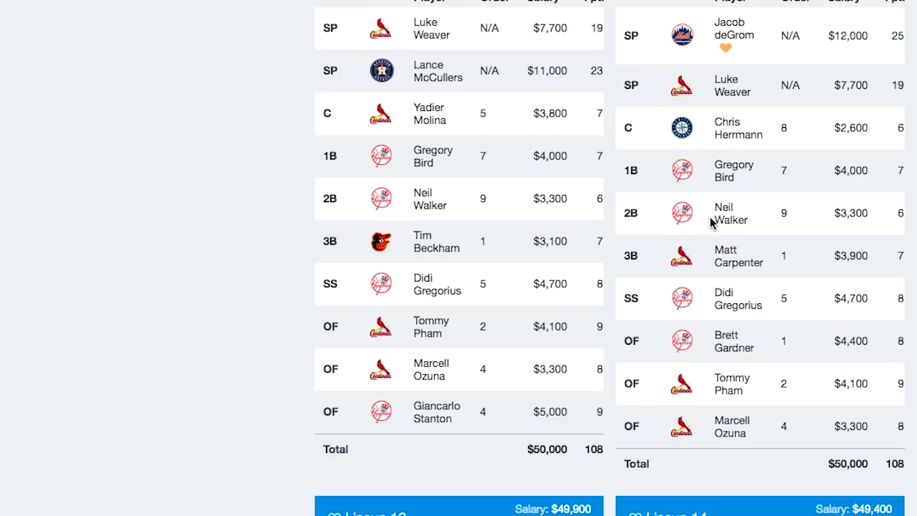
{"action": "scroll", "coordinate": [722, 390], "scroll_direction": "down", "scroll_amount": 10}
{"action": "scroll", "coordinate": [724, 392], "scroll_direction": "down", "scroll_amount": 10}
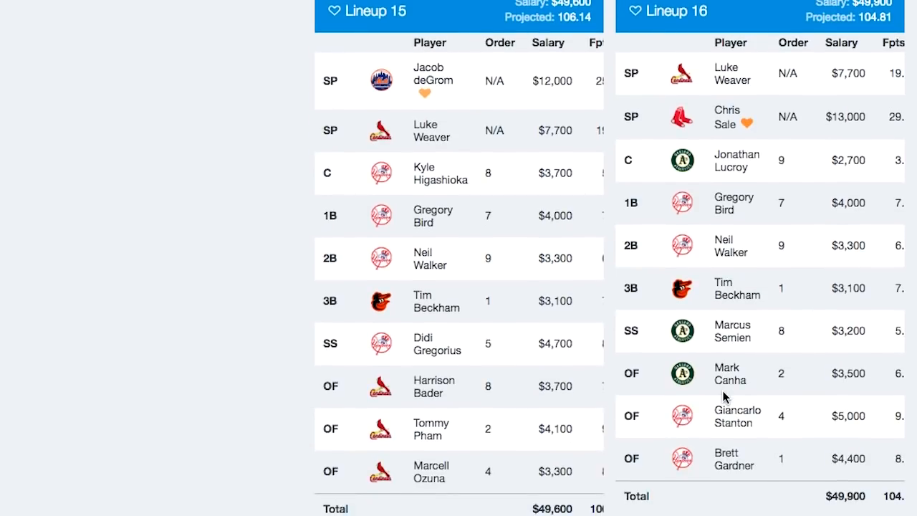
Examine the remaining generated lineups, 11 through 20, for how primary and secondary team stacks are paired.
{"action": "scroll", "coordinate": [725, 394], "scroll_direction": "down", "scroll_amount": 10}
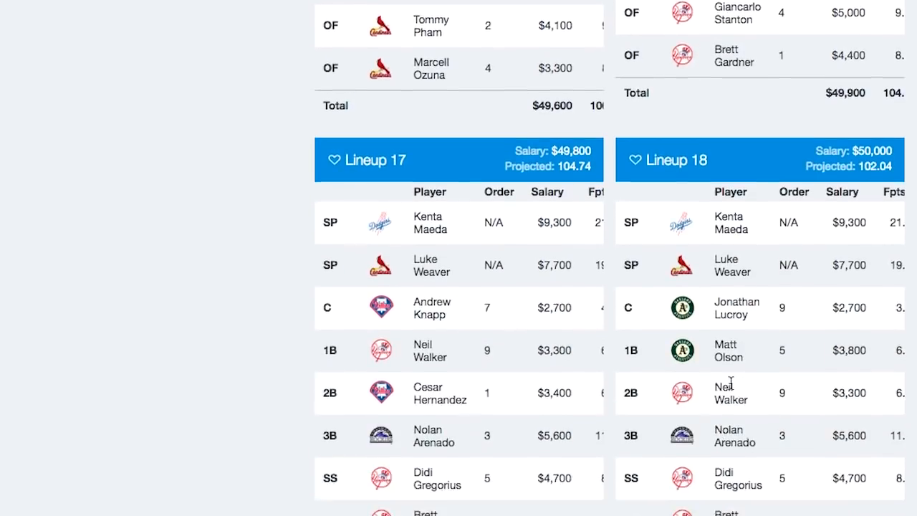
{"action": "scroll", "coordinate": [761, 462], "scroll_direction": "down", "scroll_amount": 7}
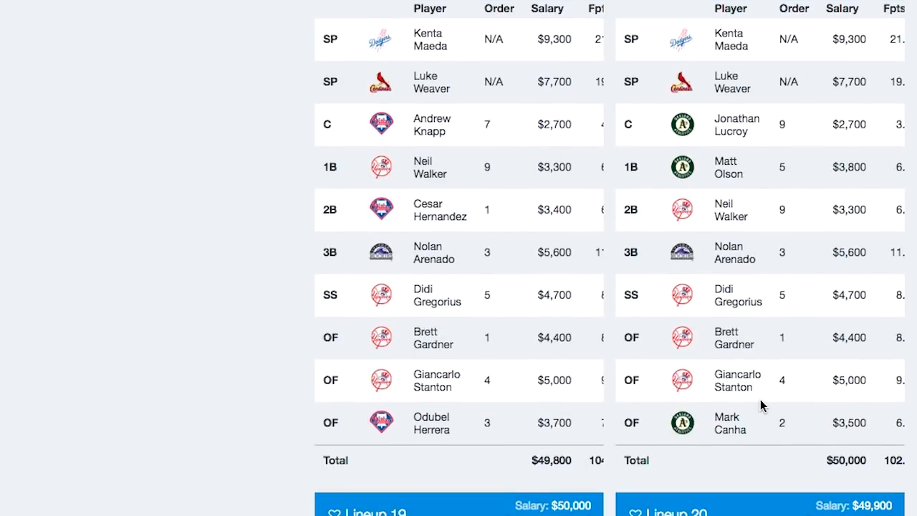
{"action": "scroll", "coordinate": [760, 405], "scroll_direction": "down", "scroll_amount": 5}
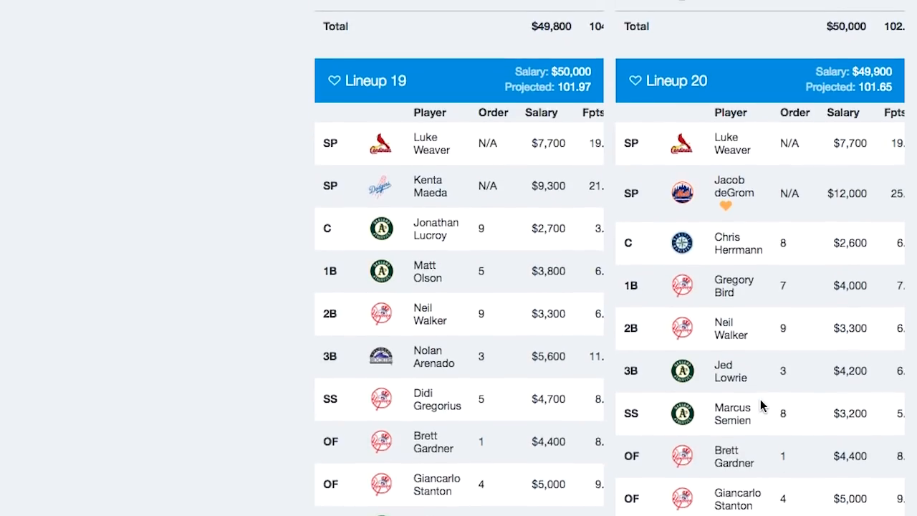
{"action": "scroll", "coordinate": [761, 406], "scroll_direction": "up", "scroll_amount": 3}
{"action": "scroll", "coordinate": [760, 405], "scroll_direction": "up", "scroll_amount": 18}
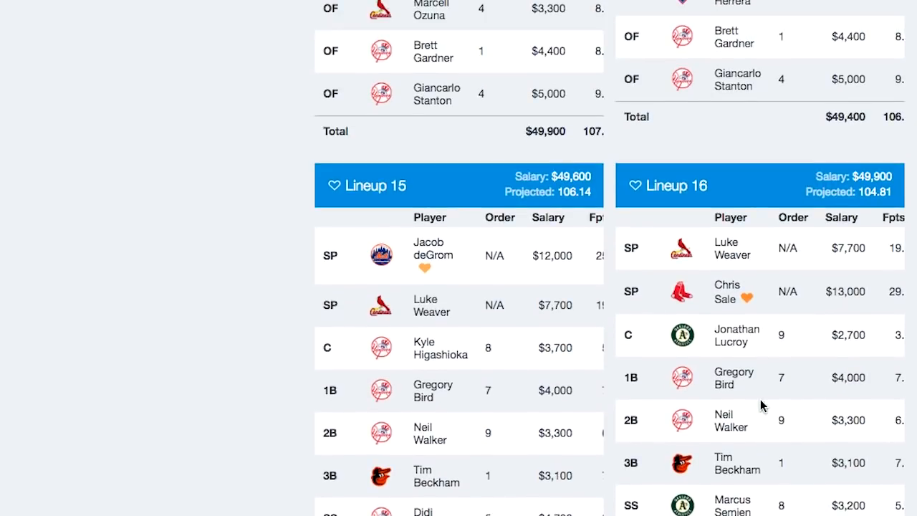
{"action": "scroll", "coordinate": [760, 405], "scroll_direction": "up", "scroll_amount": 5}
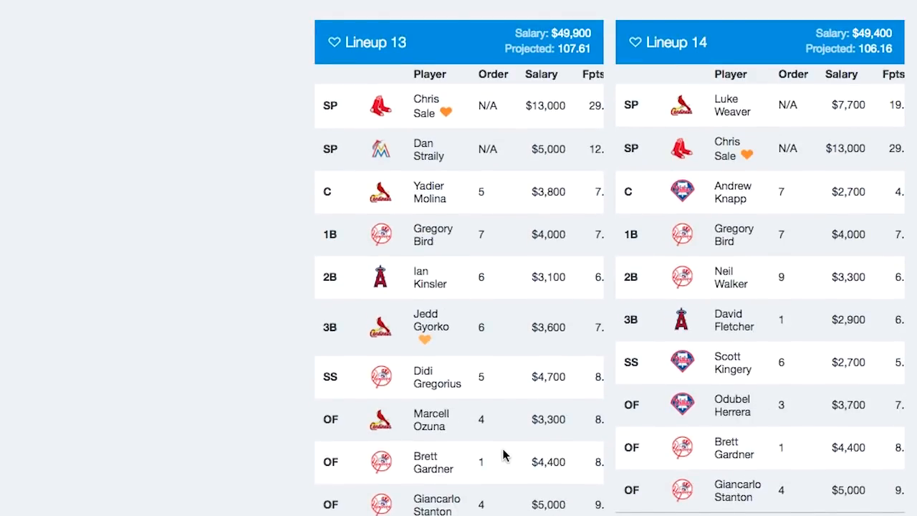
{"action": "scroll", "coordinate": [499, 446], "scroll_direction": "down", "scroll_amount": 3}
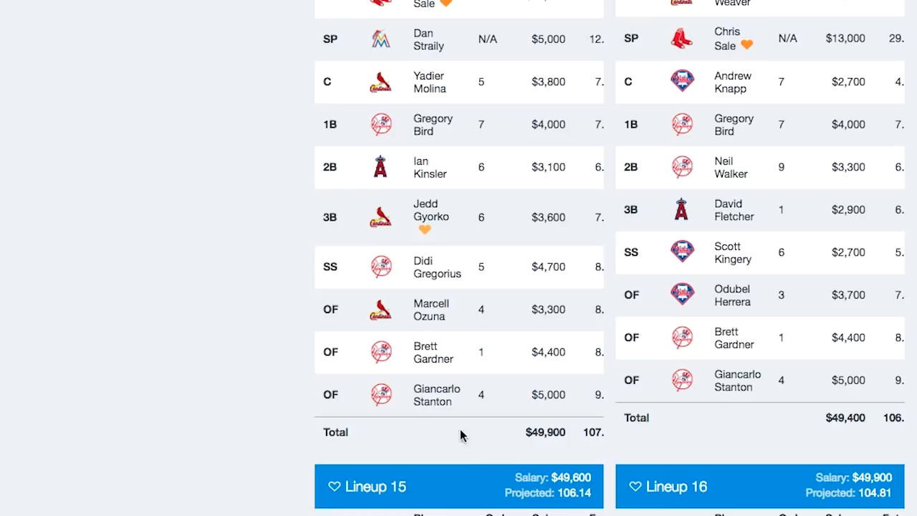
{"action": "scroll", "coordinate": [580, 266], "scroll_direction": "up", "scroll_amount": 20}
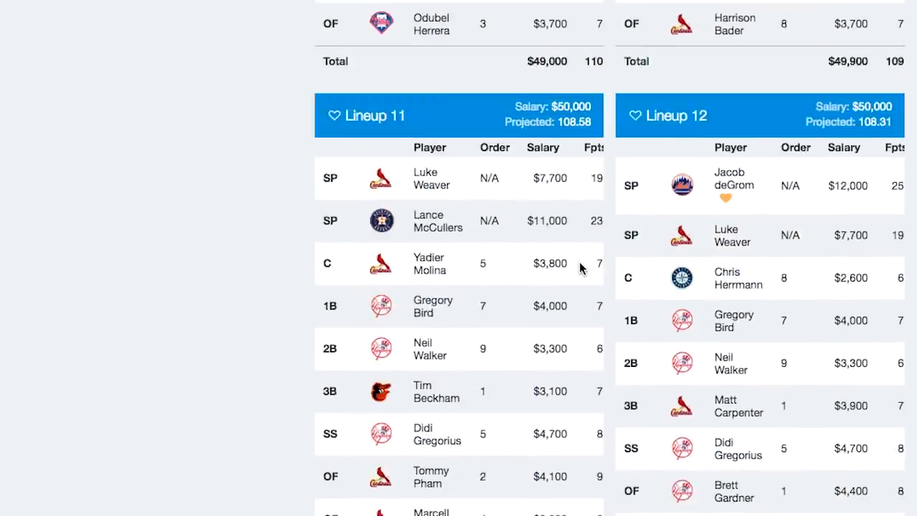
Switch from DraftKings to FanDuel MLB and open the hitter stack rules for its slate.
{"action": "scroll", "coordinate": [580, 266], "scroll_direction": "up", "scroll_amount": 20}
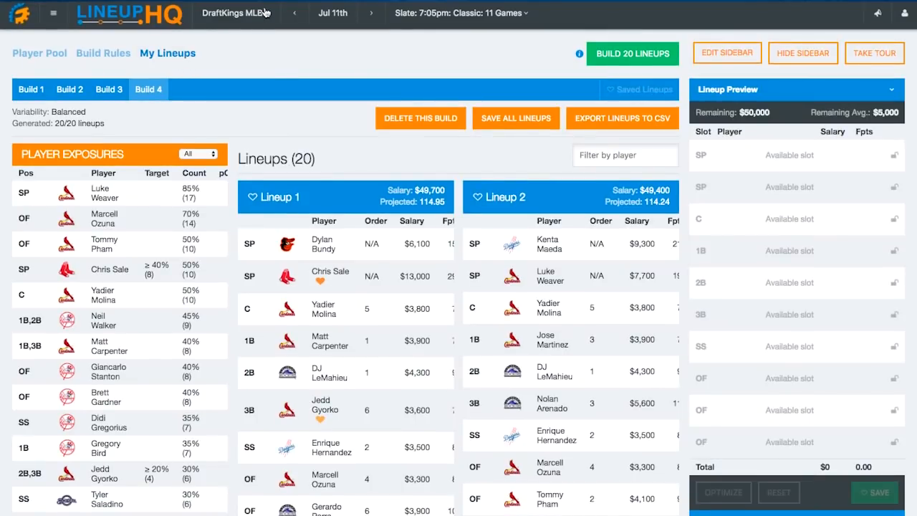
{"action": "left_click", "coordinate": [258, 14]}
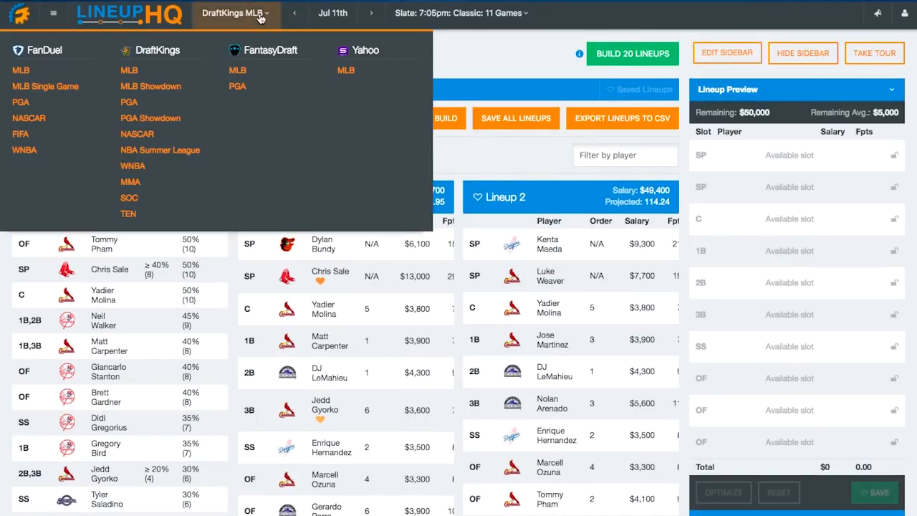
{"action": "left_click", "coordinate": [24, 73]}
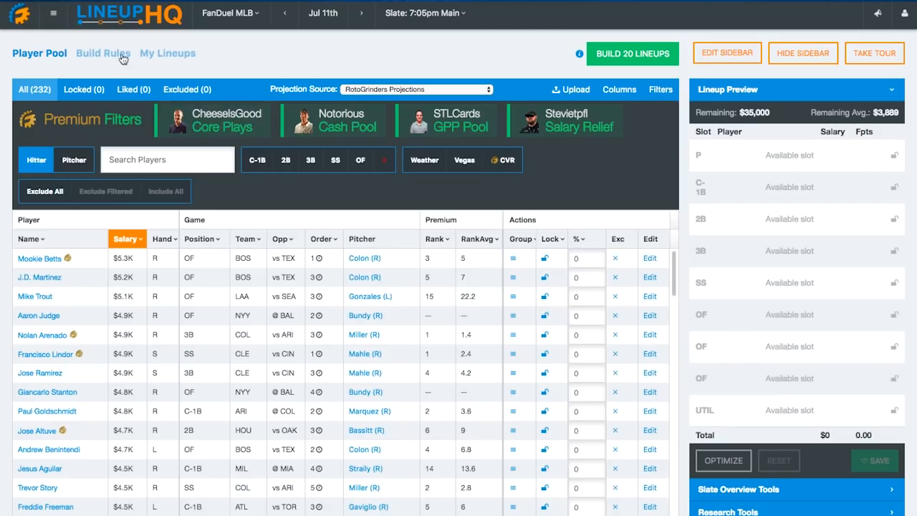
{"action": "left_click", "coordinate": [100, 57]}
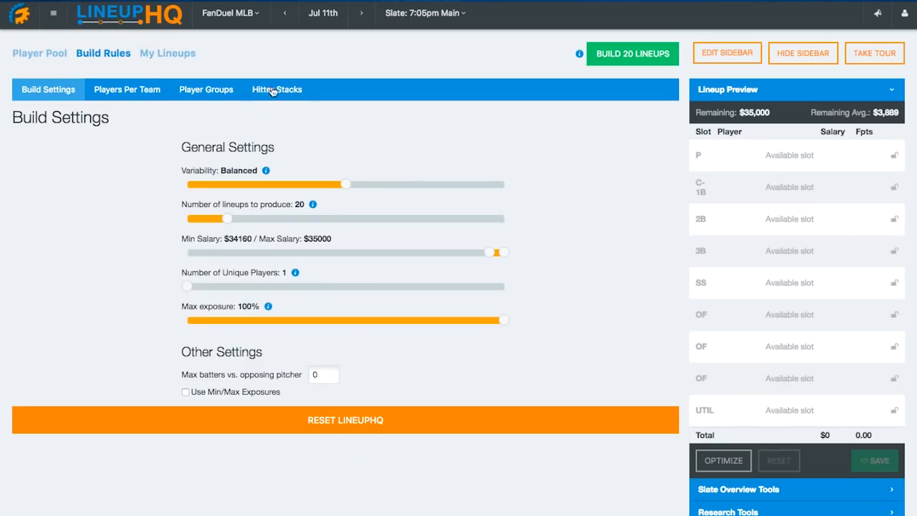
{"action": "left_click", "coordinate": [278, 91]}
{"action": "scroll", "coordinate": [302, 219], "scroll_direction": "down", "scroll_amount": 3}
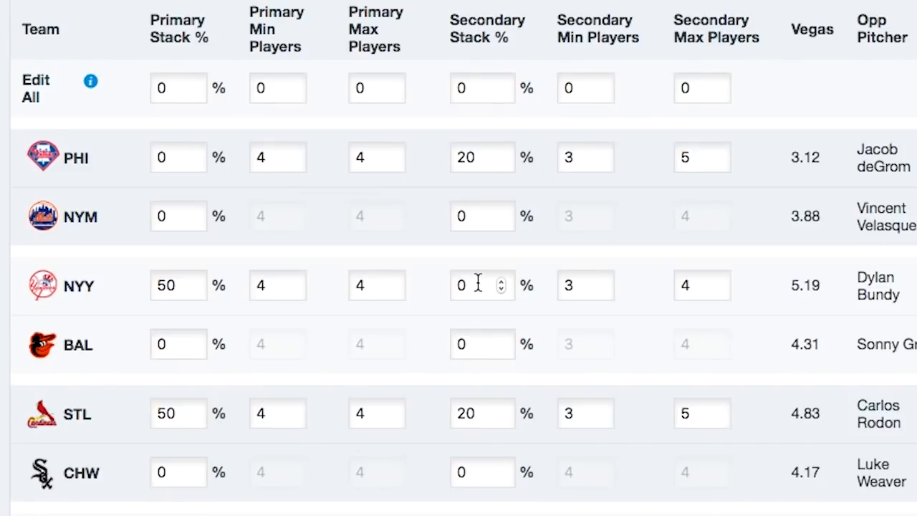
Set the secondary maximum to 4 players for both STL and MIL.
{"action": "left_click", "coordinate": [717, 417]}
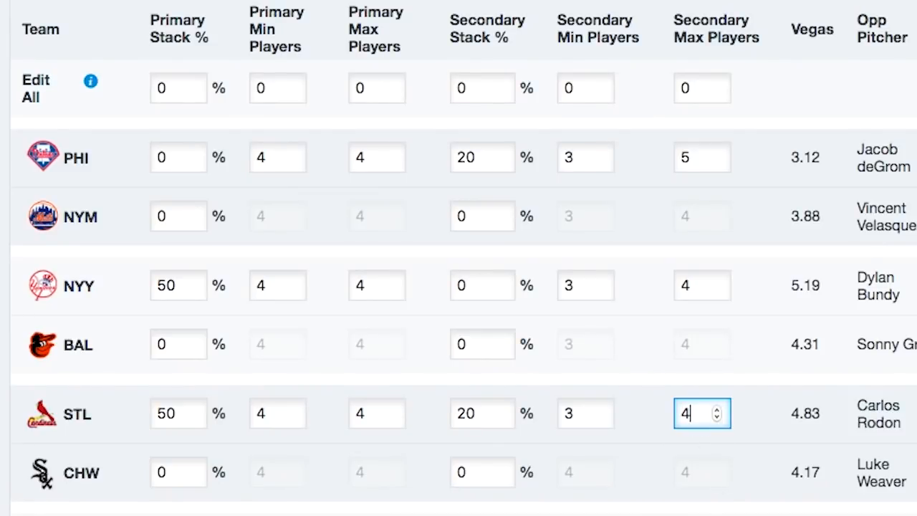
{"action": "left_click", "coordinate": [717, 510]}
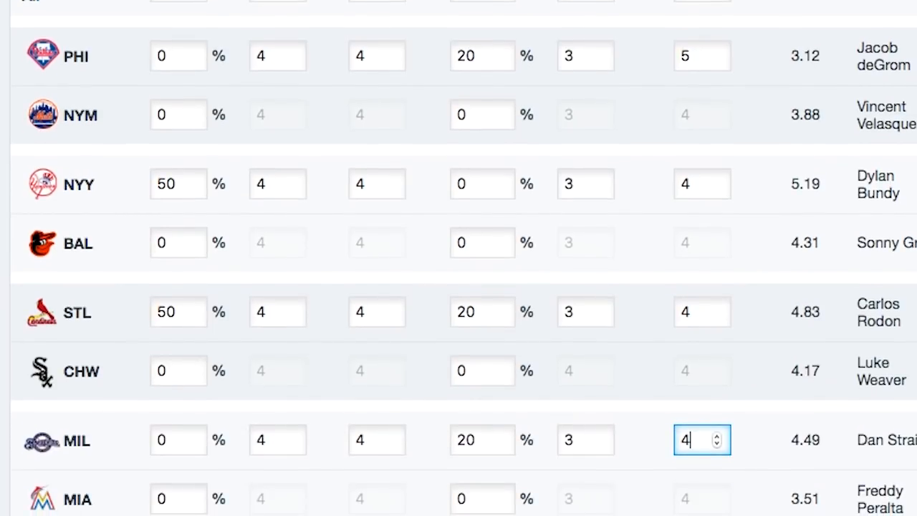
Set MIL's primary stack to 100% with a minimum and maximum of 5 players, and its secondary stack to 0%.
{"action": "left_click", "coordinate": [292, 436]}
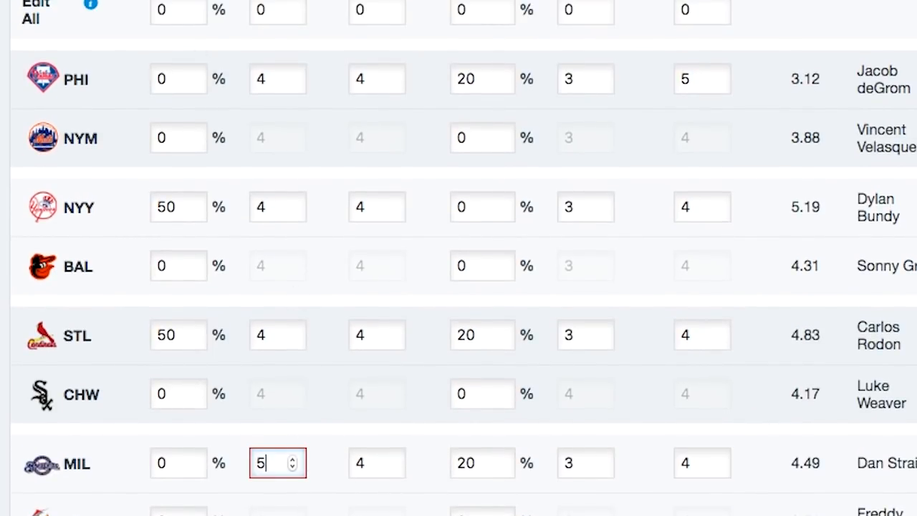
{"action": "left_click", "coordinate": [391, 459]}
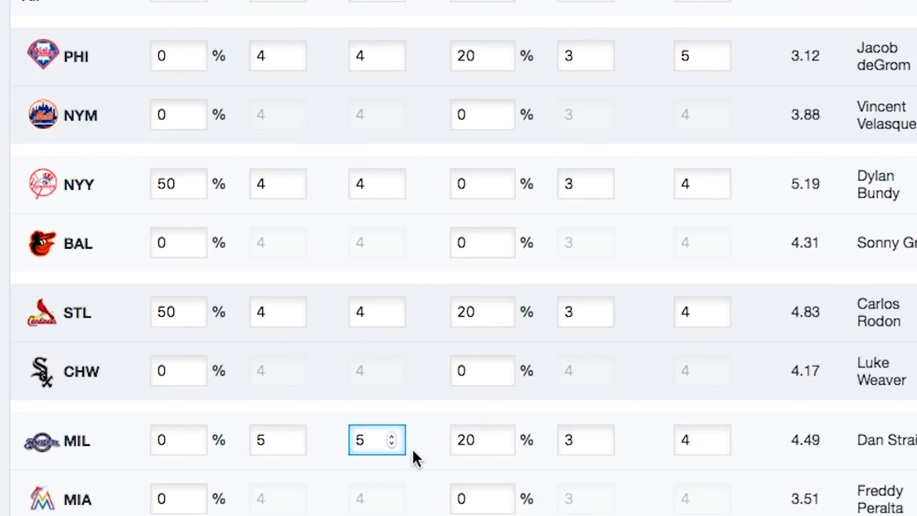
{"action": "left_click", "coordinate": [168, 440]}
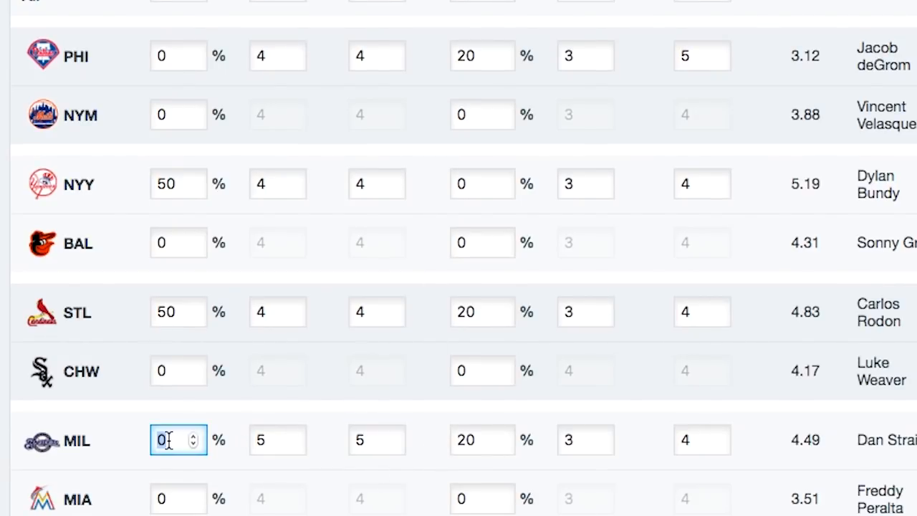
{"action": "type", "text": "100"}
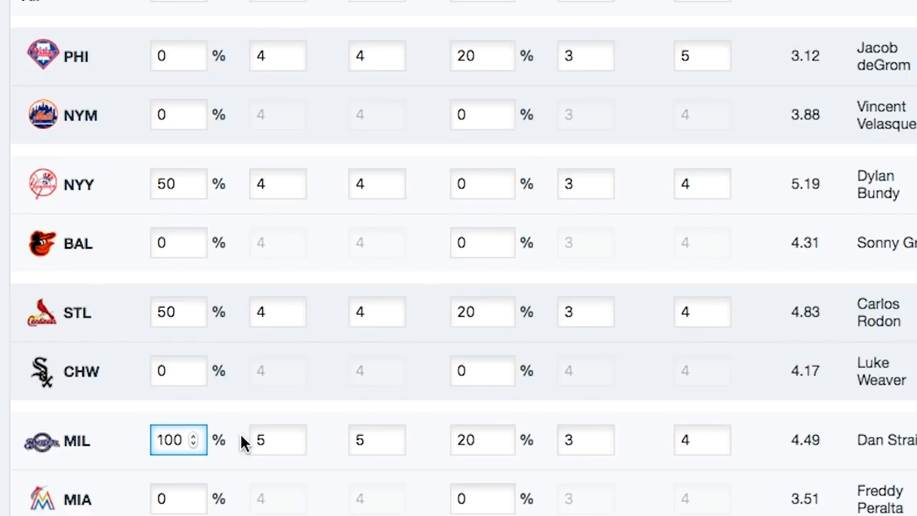
{"action": "left_click", "coordinate": [487, 439]}
{"action": "double_click", "coordinate": [487, 439]}
{"action": "type", "text": "0"}
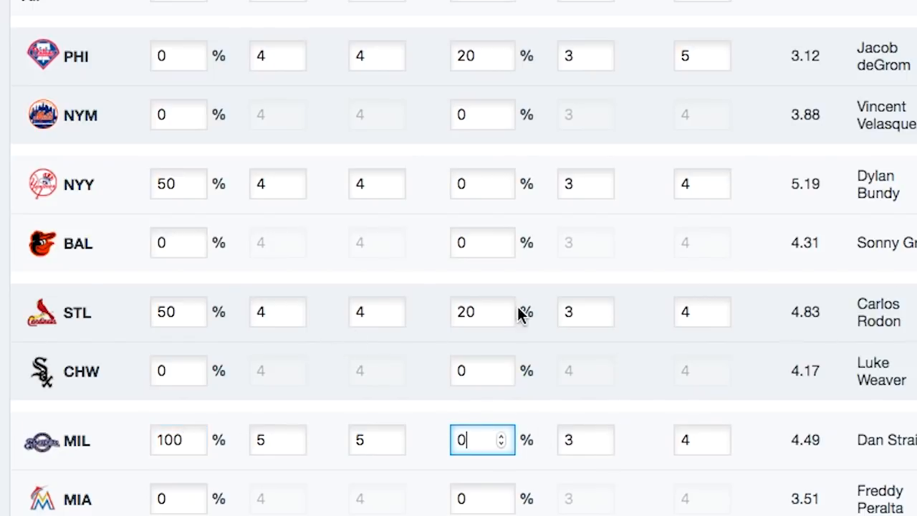
Clear the stack settings of STL, NYY, PHI, OAK and COL, and check the primary and secondary exposure totals.
{"action": "left_click", "coordinate": [916, 312]}
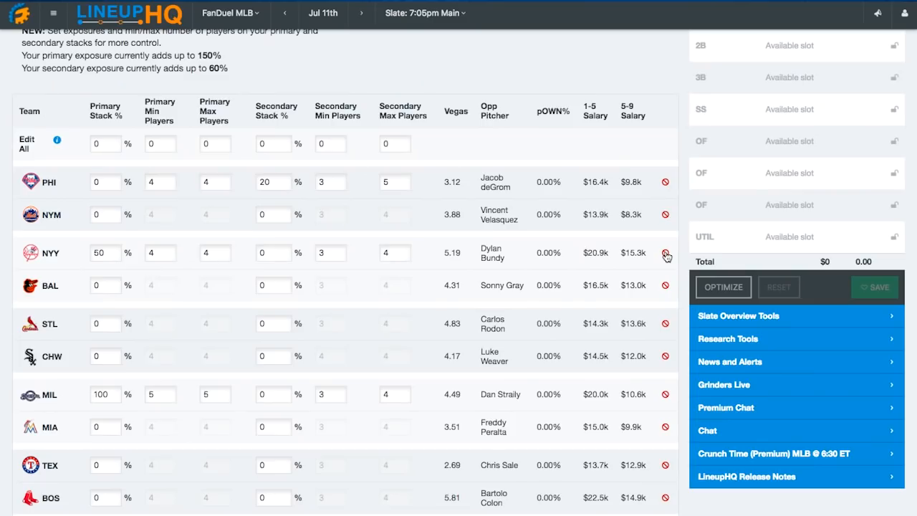
{"action": "left_click", "coordinate": [665, 252]}
{"action": "left_click", "coordinate": [665, 182]}
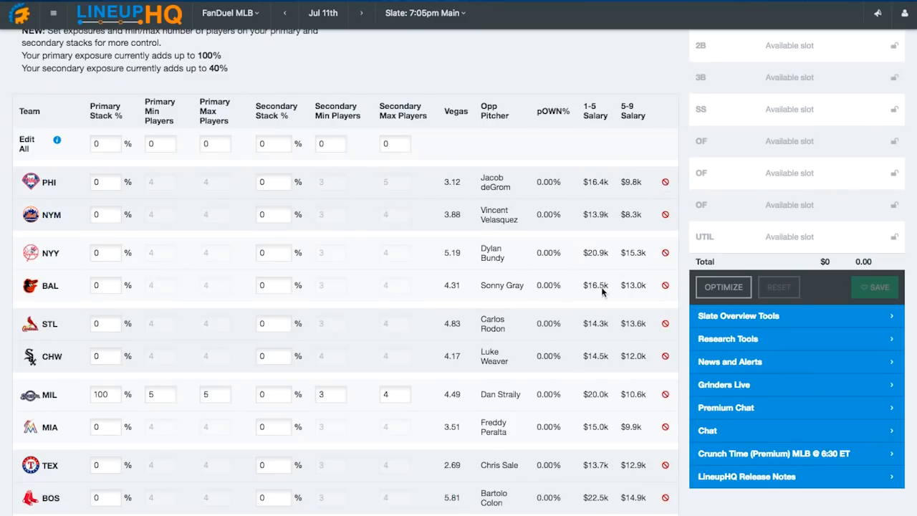
{"action": "scroll", "coordinate": [594, 312], "scroll_direction": "down", "scroll_amount": 5}
{"action": "left_click", "coordinate": [665, 281]}
{"action": "left_click", "coordinate": [665, 387]}
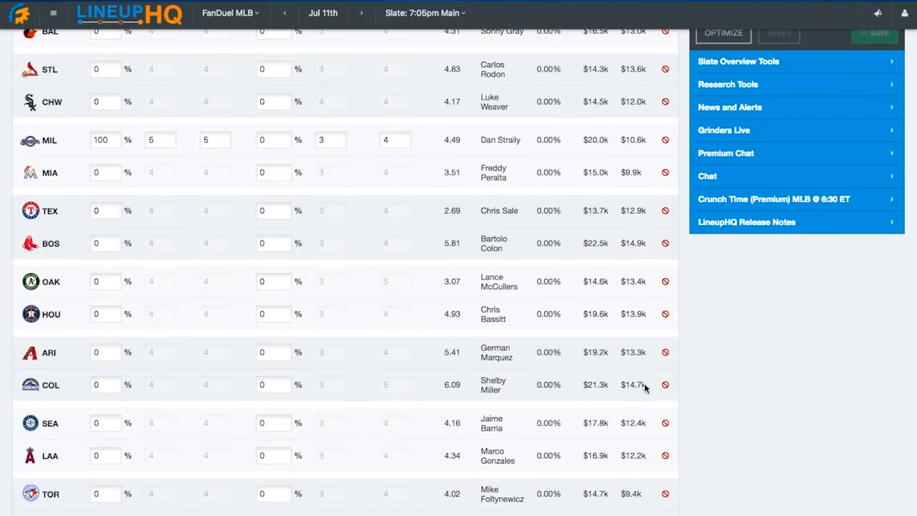
{"action": "scroll", "coordinate": [608, 381], "scroll_direction": "down", "scroll_amount": 4}
{"action": "scroll", "coordinate": [608, 385], "scroll_direction": "up", "scroll_amount": 11}
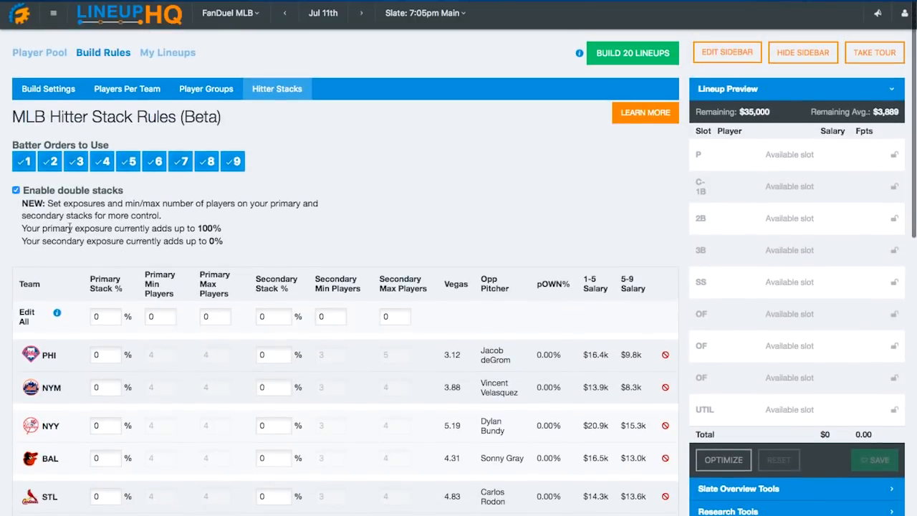
Disable double stacks and try to build 20 lineups with the five-player MIL stack.
{"action": "left_click", "coordinate": [16, 190]}
{"action": "scroll", "coordinate": [218, 252], "scroll_direction": "down", "scroll_amount": 3}
{"action": "scroll", "coordinate": [218, 252], "scroll_direction": "down", "scroll_amount": 2}
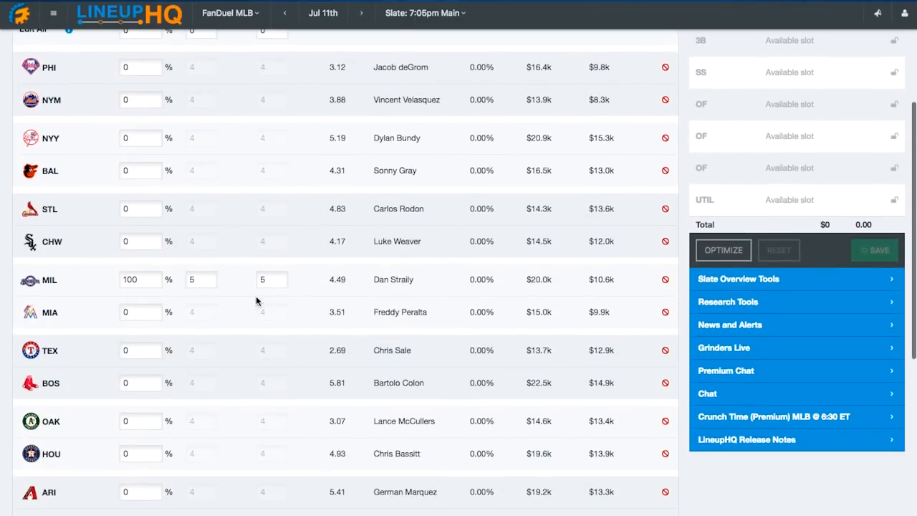
{"action": "scroll", "coordinate": [242, 295], "scroll_direction": "up", "scroll_amount": 5}
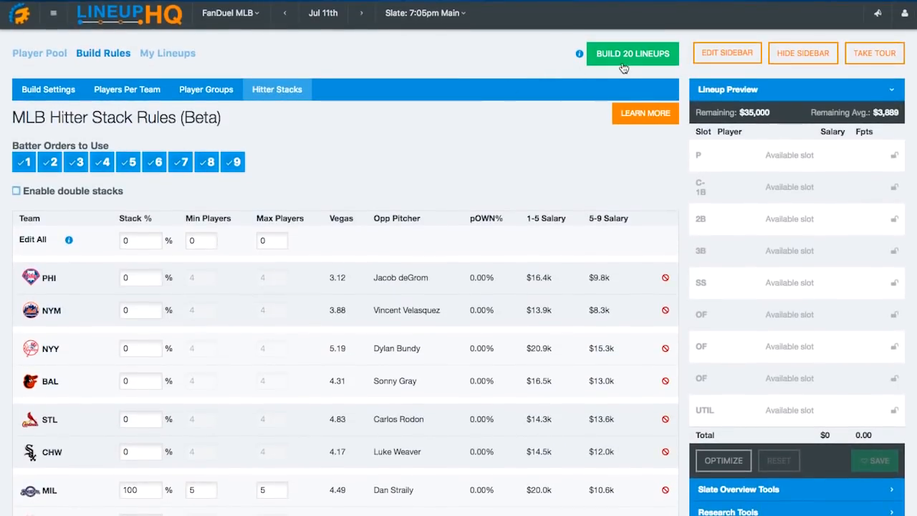
{"action": "left_click", "coordinate": [623, 64]}
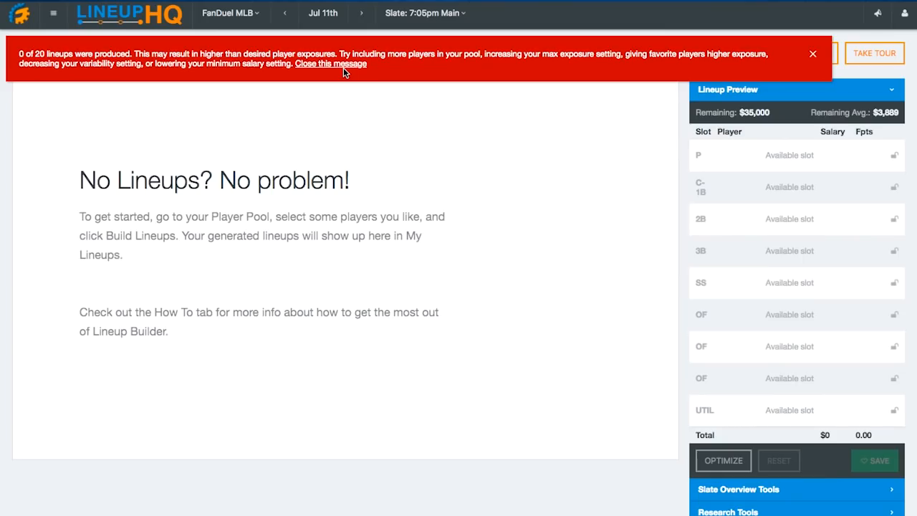
{"action": "left_click", "coordinate": [343, 68]}
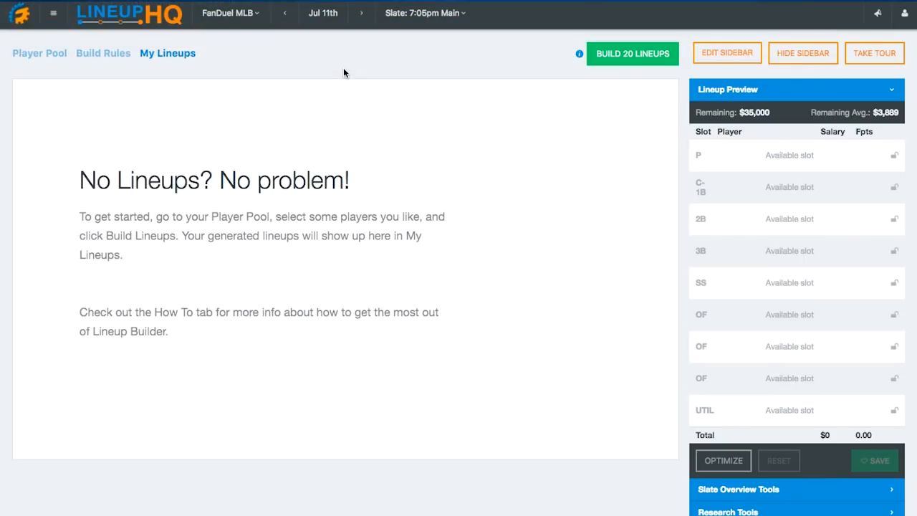
Return to the hitter stack rules and set MIL's minimum and maximum players to 4.
{"action": "left_click", "coordinate": [39, 53]}
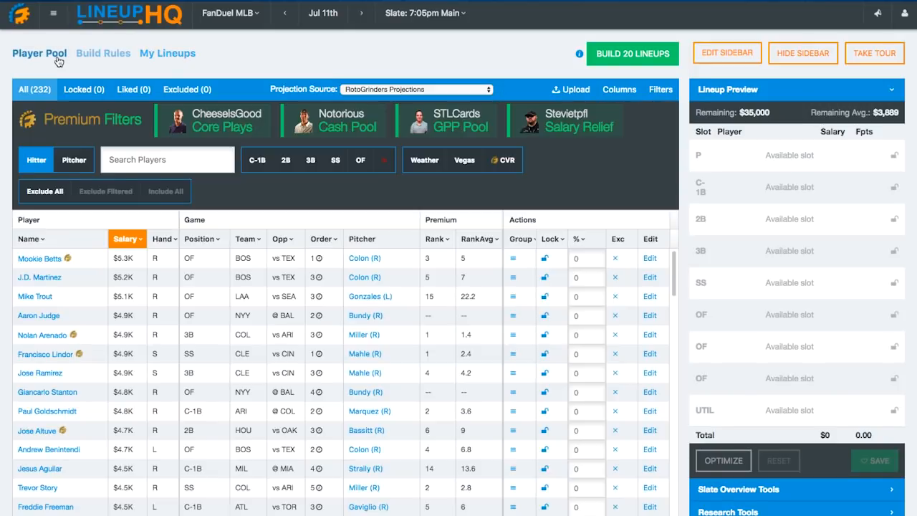
{"action": "left_click", "coordinate": [118, 57]}
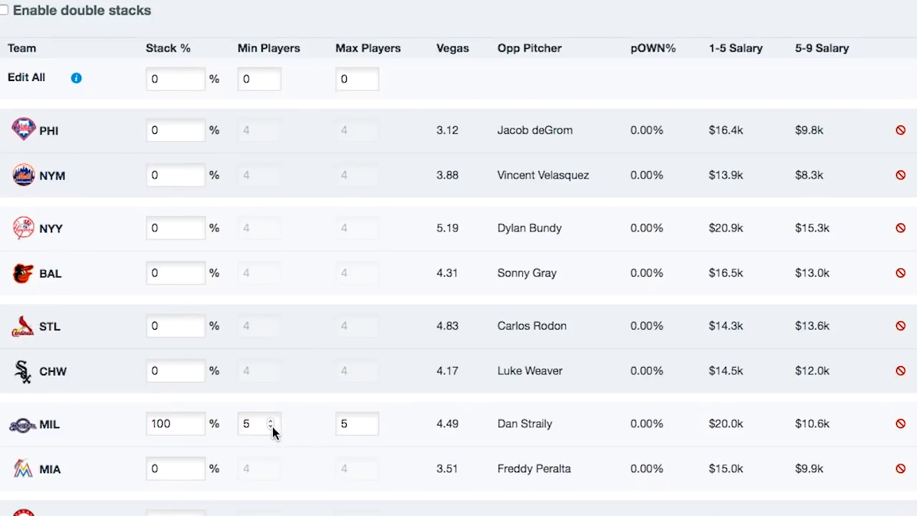
{"action": "left_click", "coordinate": [271, 427]}
{"action": "left_click", "coordinate": [369, 427]}
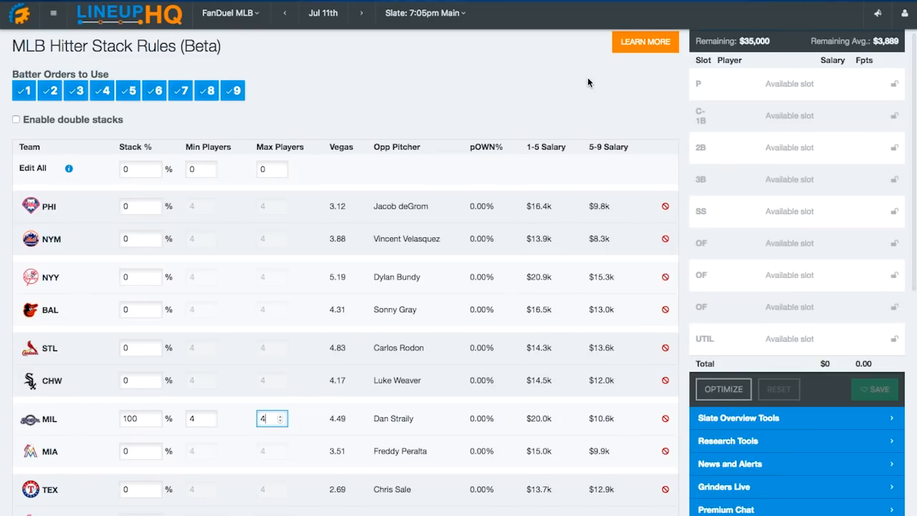
Build 20 lineups with the four-player MIL stack and examine the player exposures and first lineups.
{"action": "scroll", "coordinate": [588, 82], "scroll_direction": "up", "scroll_amount": 2}
{"action": "left_click", "coordinate": [621, 55]}
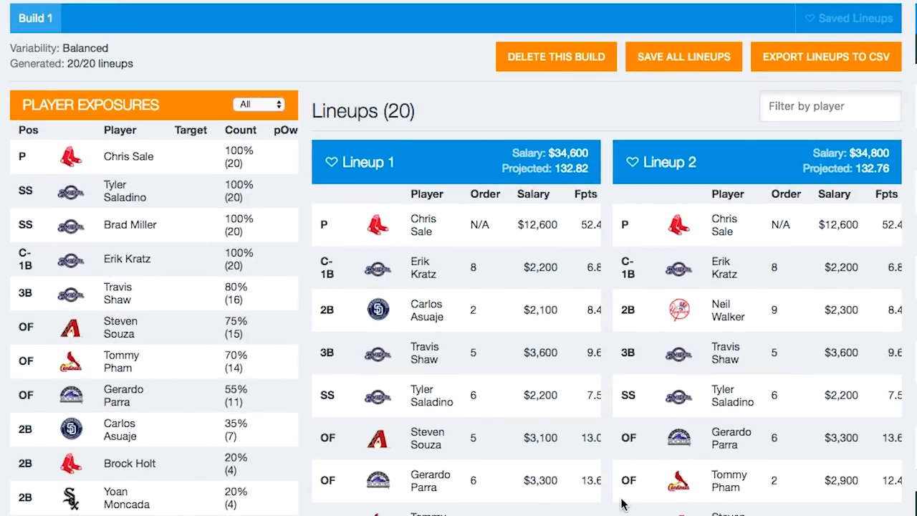
{"action": "scroll", "coordinate": [622, 503], "scroll_direction": "down", "scroll_amount": 2}
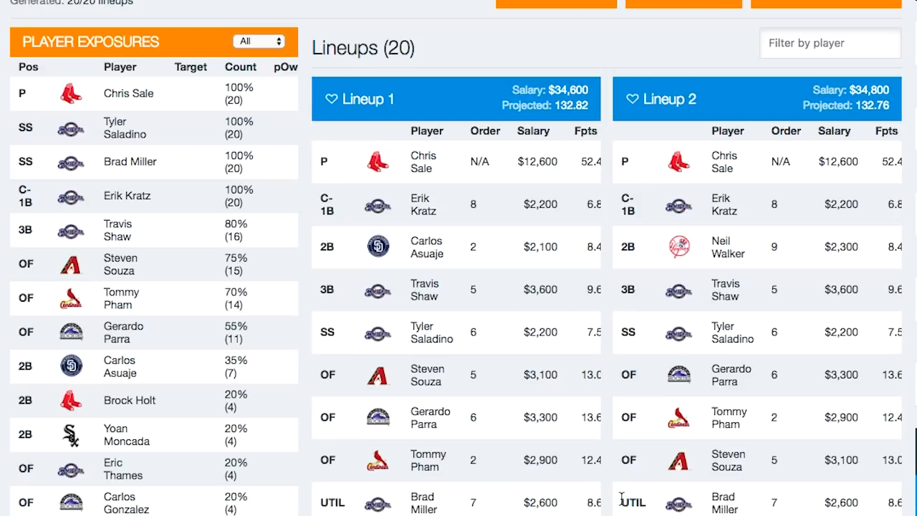
Go back to the hitter stack rules, enable double stacks and review the teams' primary and secondary settings.
{"action": "scroll", "coordinate": [344, 239], "scroll_direction": "up", "scroll_amount": 2}
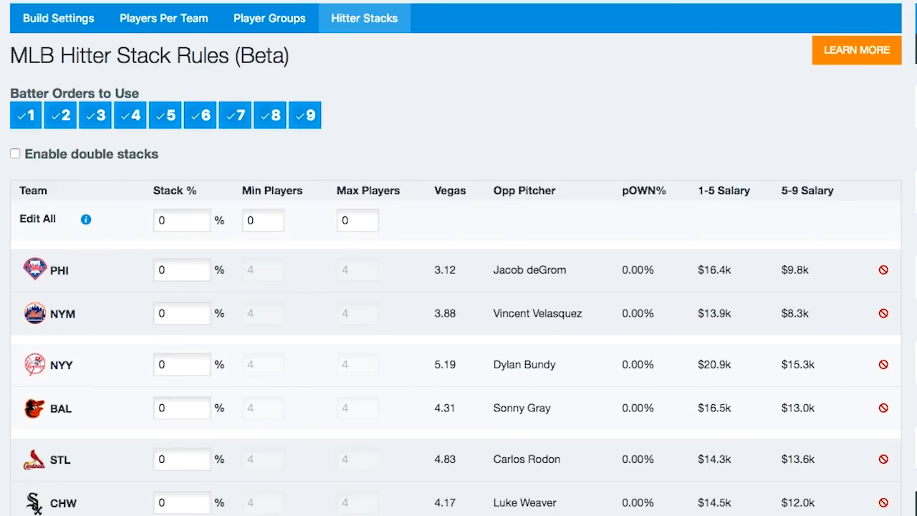
{"action": "scroll", "coordinate": [438, 389], "scroll_direction": "down", "scroll_amount": 2}
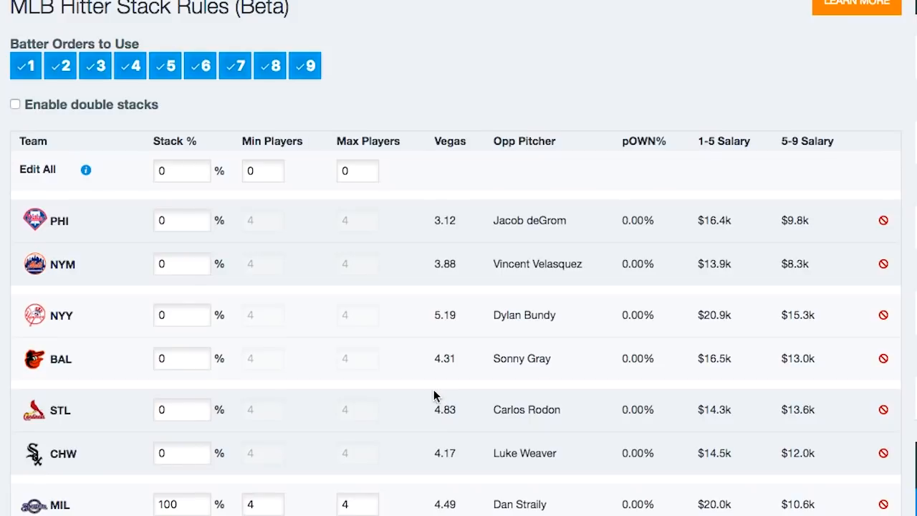
{"action": "left_click", "coordinate": [15, 106]}
{"action": "scroll", "coordinate": [328, 272], "scroll_direction": "down", "scroll_amount": 5}
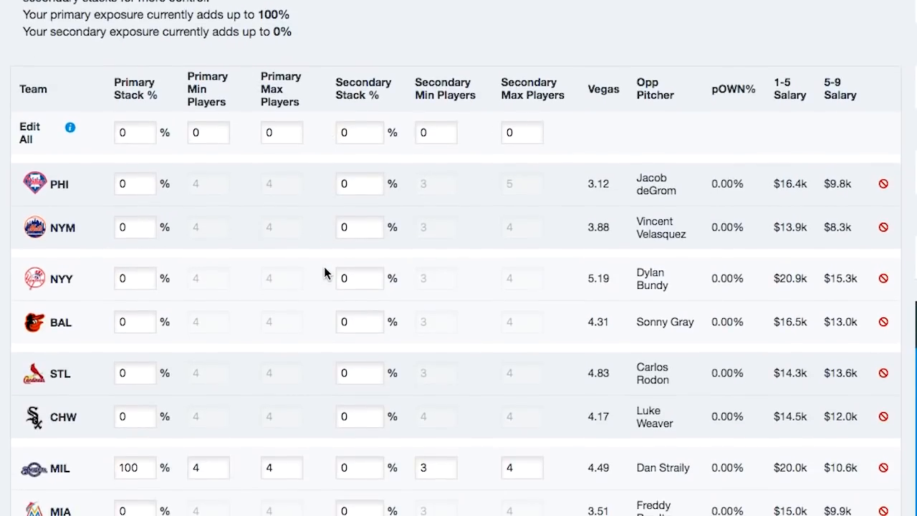
Set NYY's secondary stack to 100% and reduce MIL's primary minimum players to 3.
{"action": "left_click", "coordinate": [128, 213]}
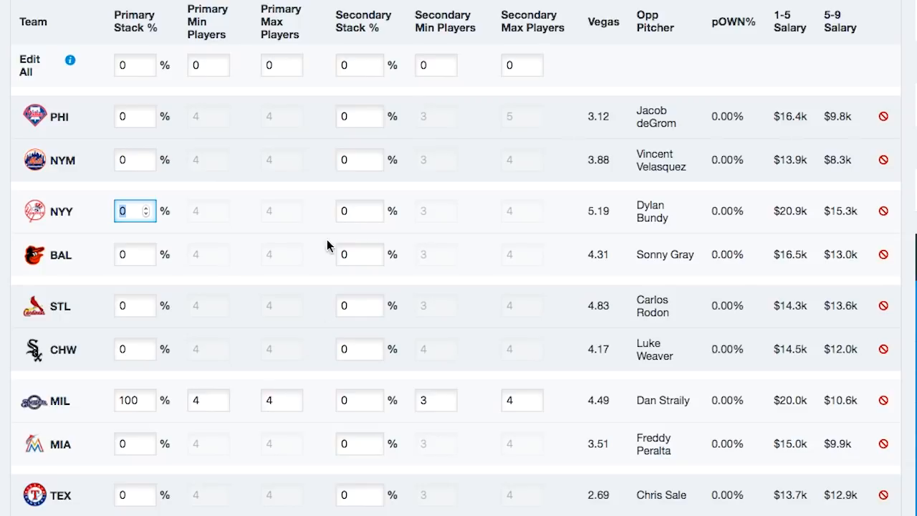
{"action": "left_click", "coordinate": [354, 206]}
{"action": "type", "text": "100"}
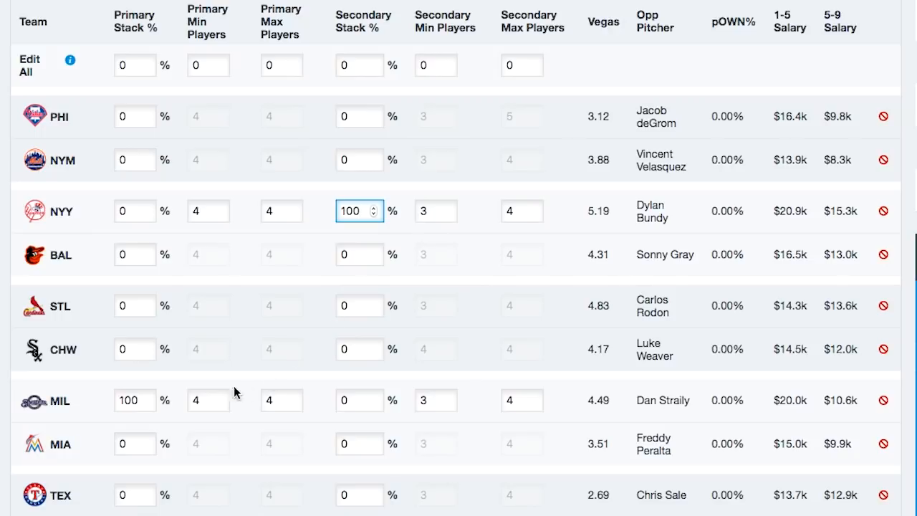
{"action": "left_click", "coordinate": [219, 403]}
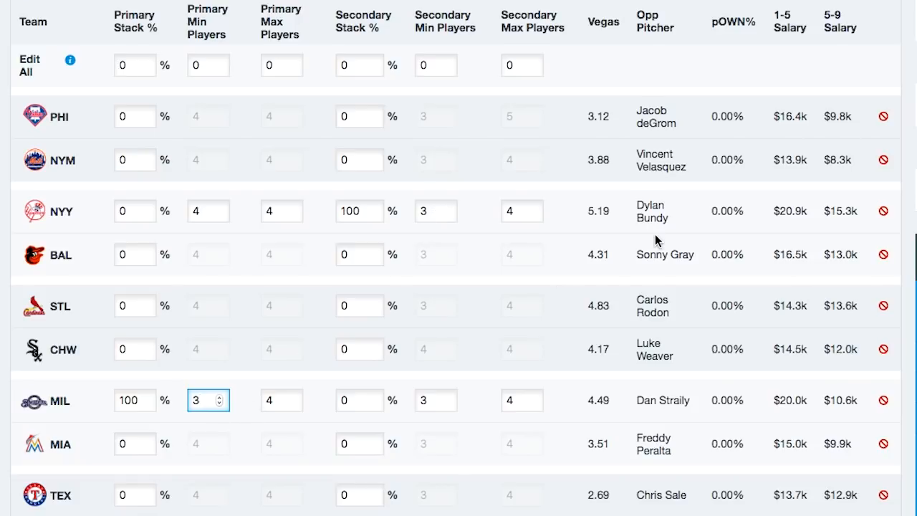
Build 20 lineups with the MIL primary and NYY secondary stacks, then examine the player exposures and first lineups.
{"action": "scroll", "coordinate": [656, 241], "scroll_direction": "up", "scroll_amount": 2}
{"action": "scroll", "coordinate": [656, 241], "scroll_direction": "up", "scroll_amount": 6}
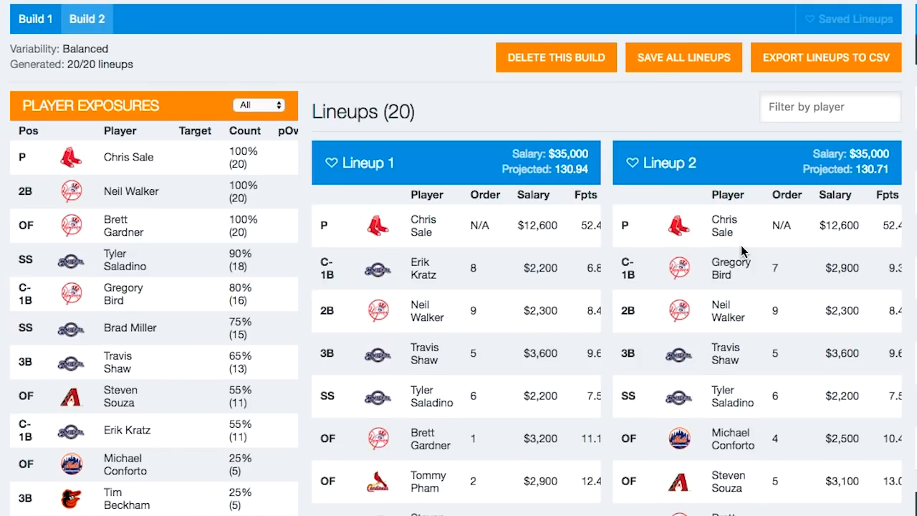
{"action": "scroll", "coordinate": [742, 251], "scroll_direction": "down", "scroll_amount": 4}
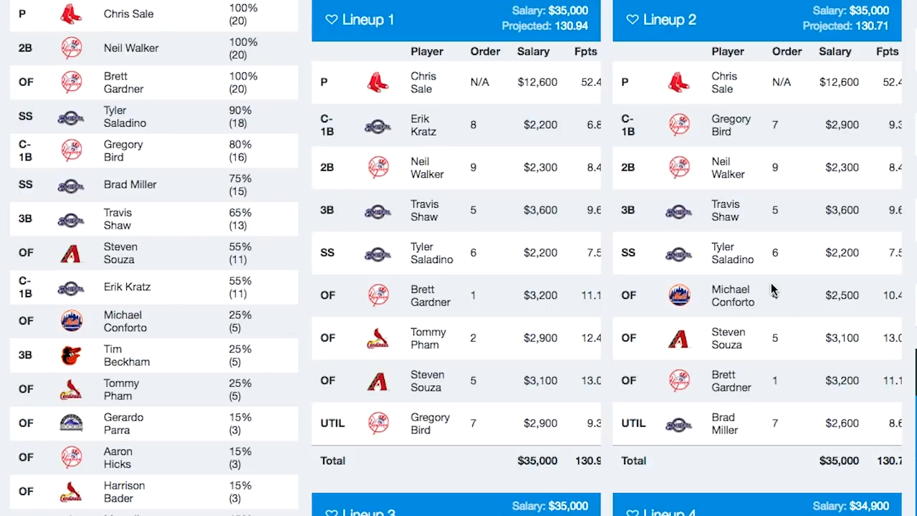
{"action": "scroll", "coordinate": [773, 290], "scroll_direction": "down", "scroll_amount": 14}
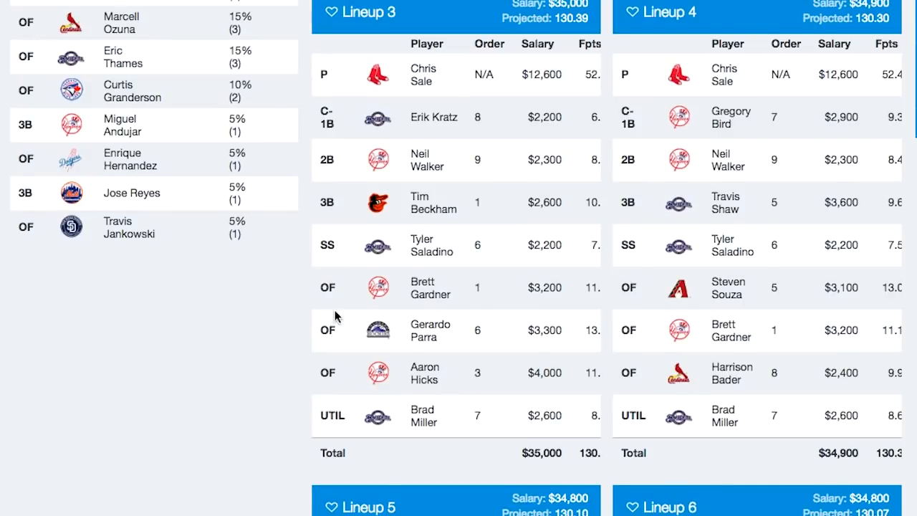
{"action": "scroll", "coordinate": [335, 316], "scroll_direction": "up", "scroll_amount": 16}
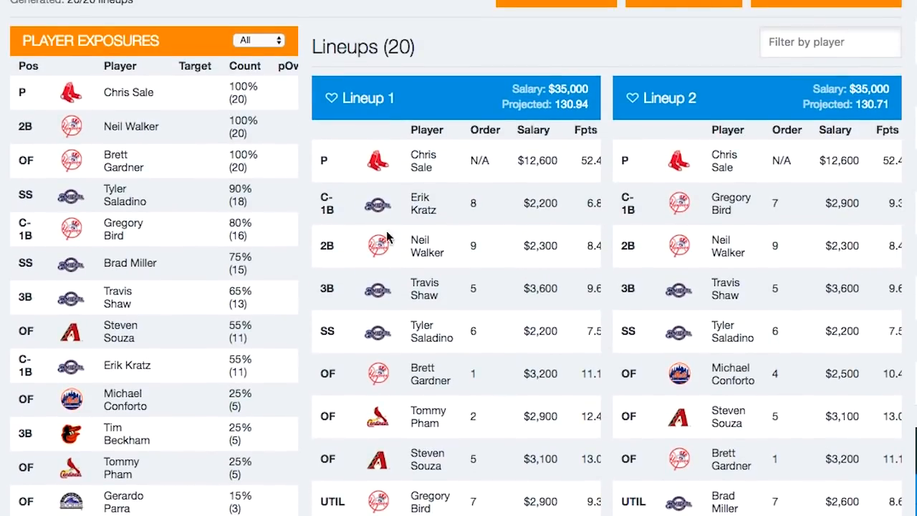
{"action": "scroll", "coordinate": [483, 216], "scroll_direction": "right", "scroll_amount": 4}
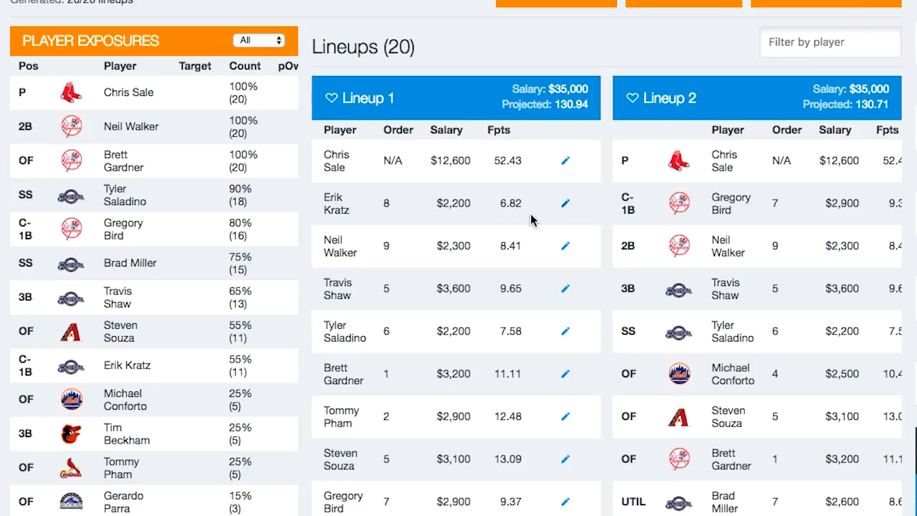
{"action": "scroll", "coordinate": [530, 219], "scroll_direction": "left", "scroll_amount": 4}
{"action": "scroll", "coordinate": [530, 219], "scroll_direction": "right", "scroll_amount": 1}
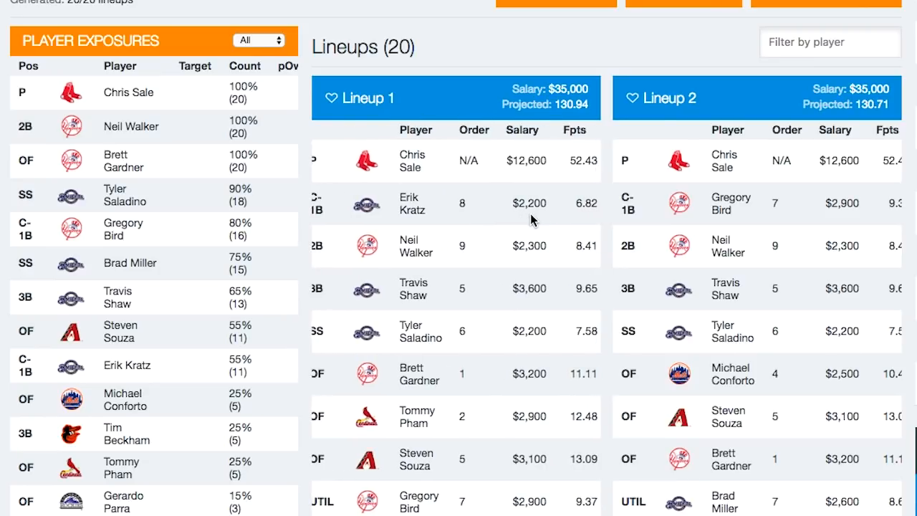